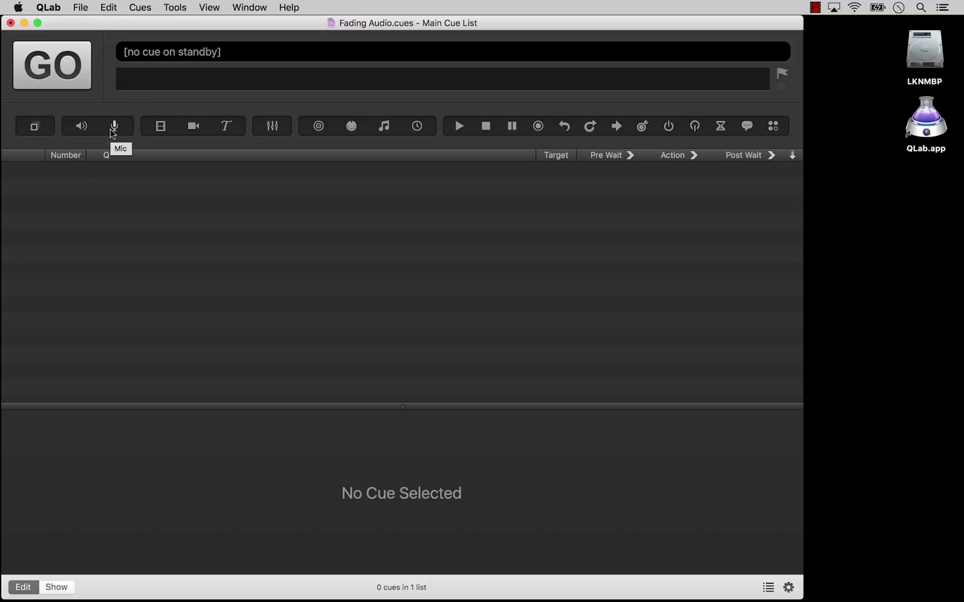
Add audio cue 1 playing 'a better place top of show v4 85bpm.aif'
left_click(82, 129)
double_click(555, 170)
left_click(257, 62)
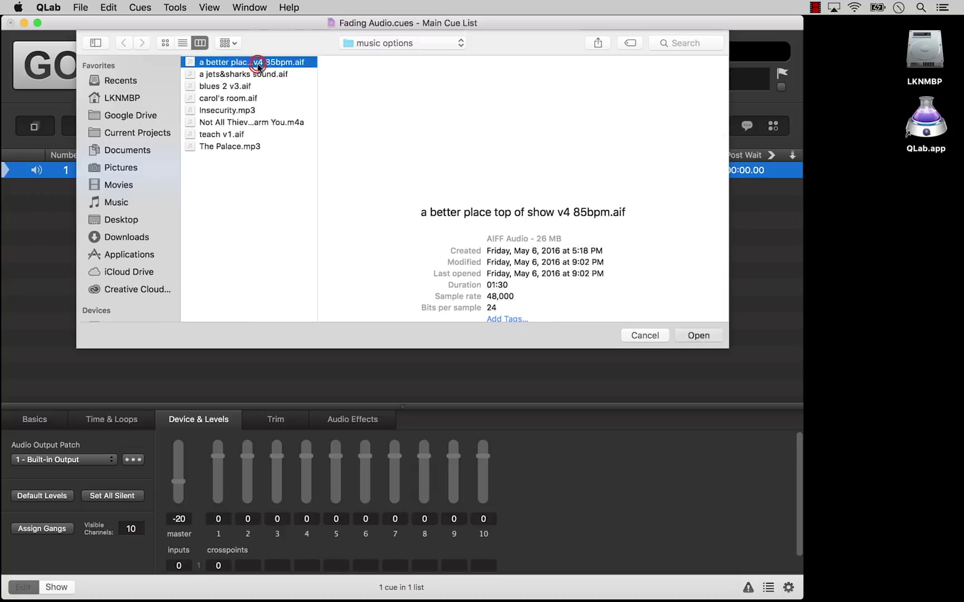
double_click(257, 63)
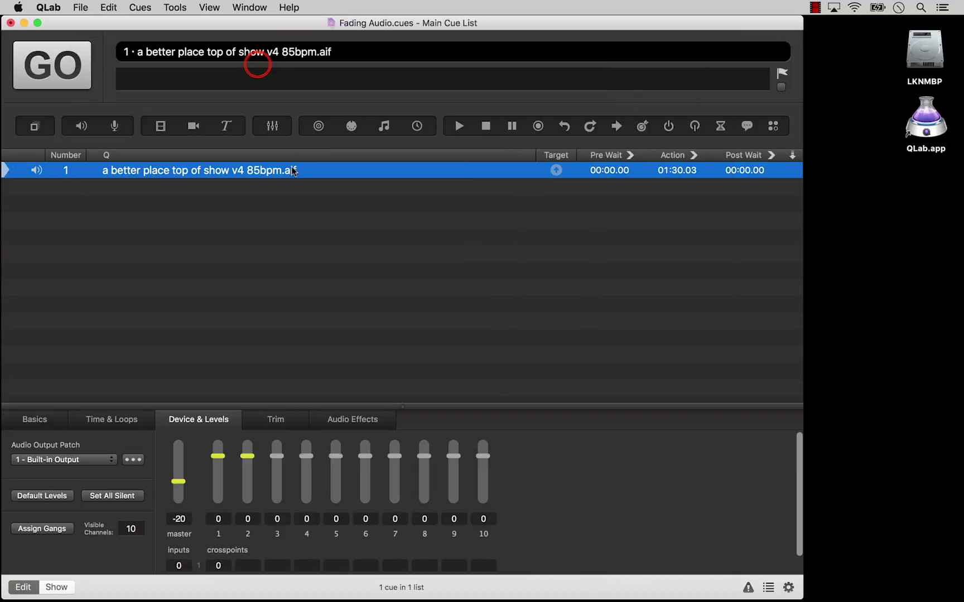
Add fade cue 2 and make it target audio cue 1
left_click(283, 128)
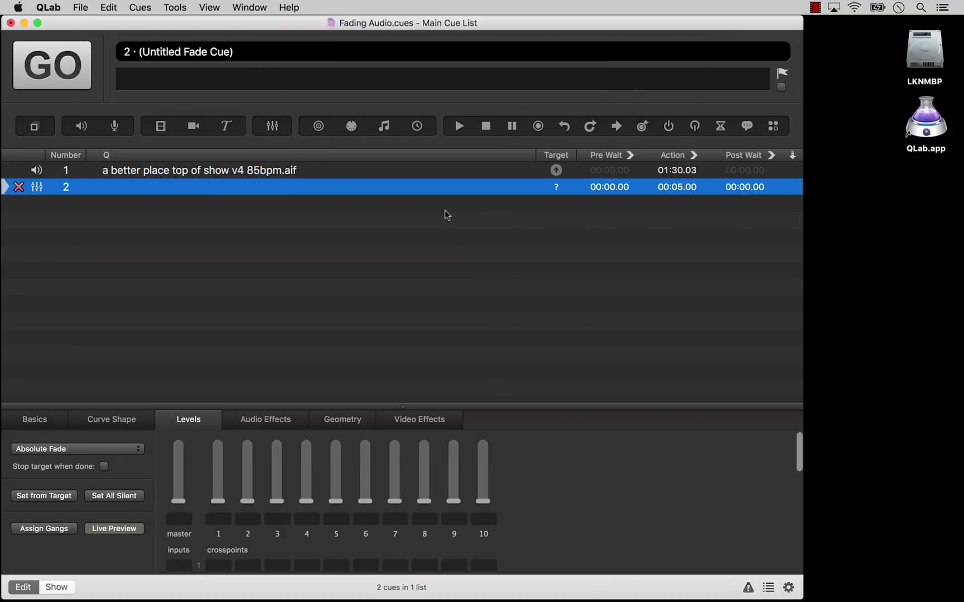
left_click(522, 172)
left_click_drag(500, 174, 499, 190)
left_click(499, 190)
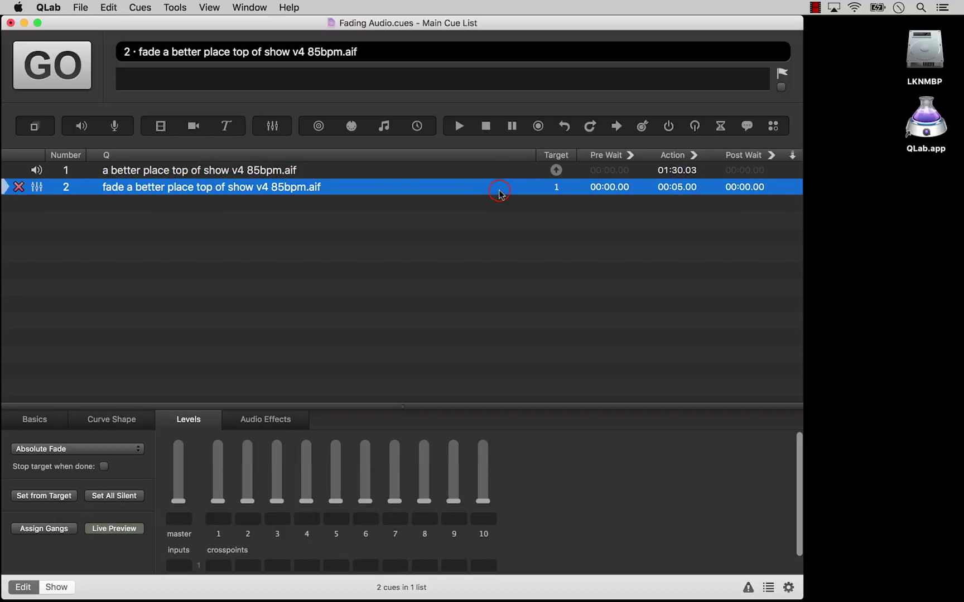
left_click(553, 189)
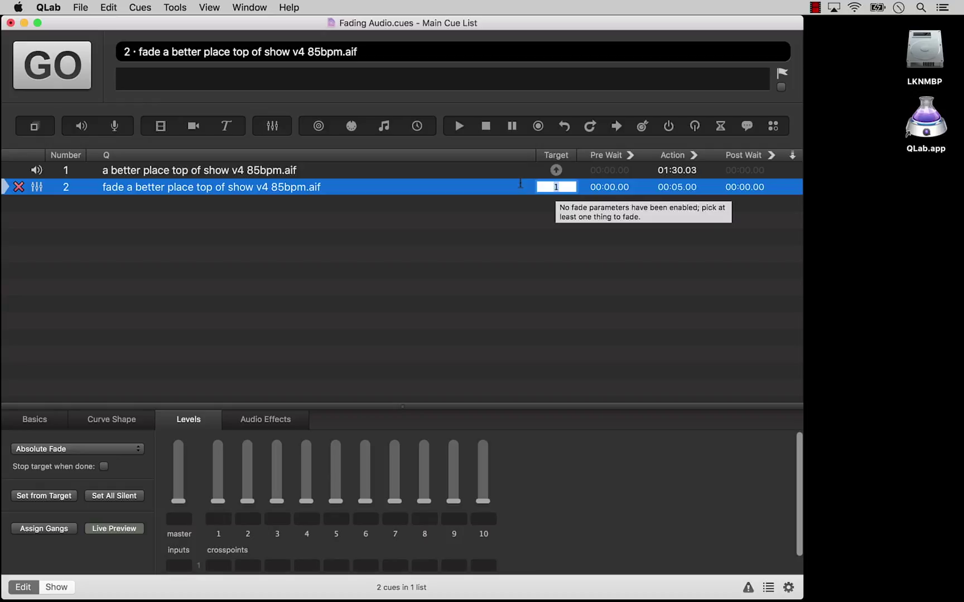
key("Return")
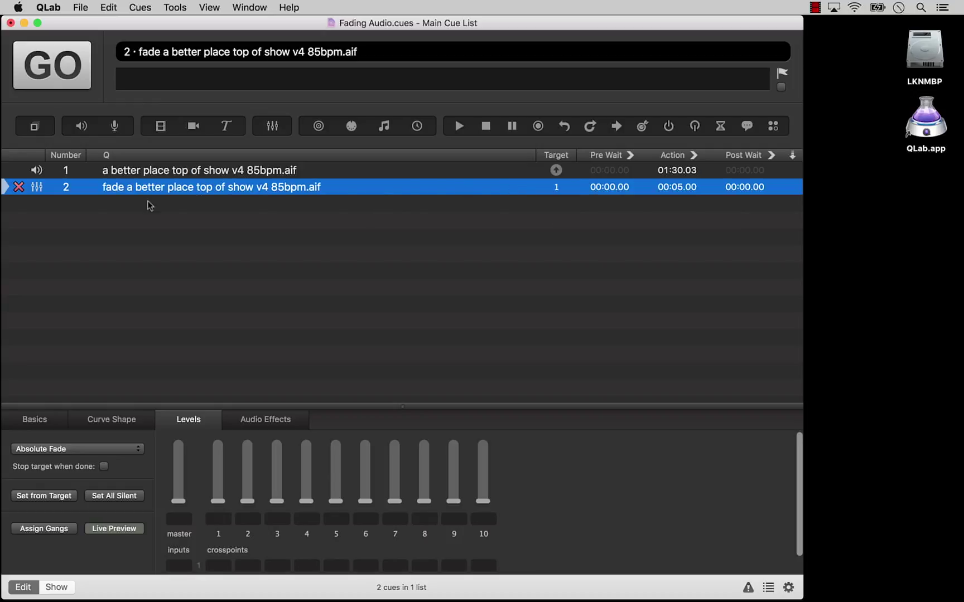
mouse_move(19, 189)
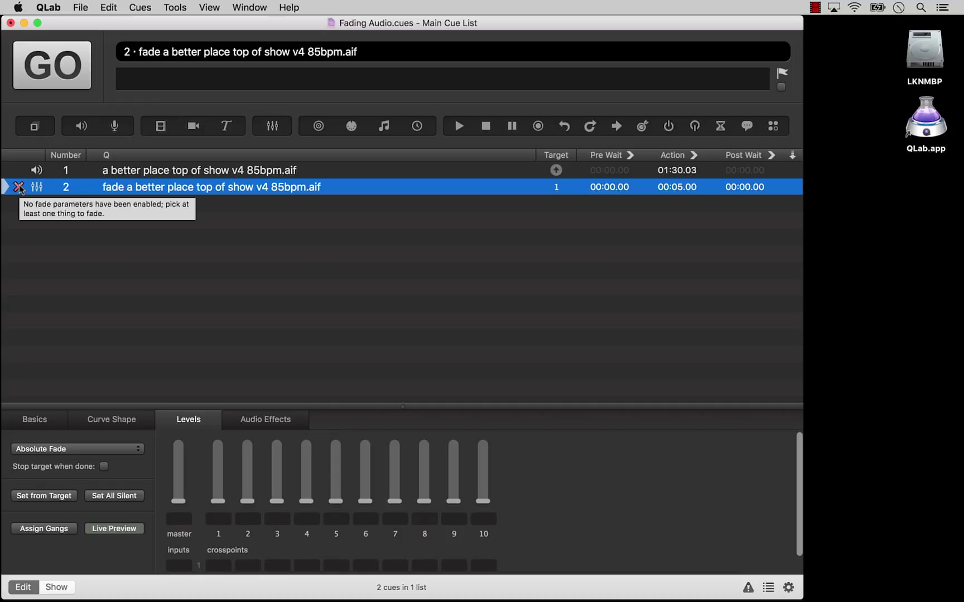
Set fade cue 2's master level to -INF, then review its Basics and Curve Shape settings
left_click(180, 500)
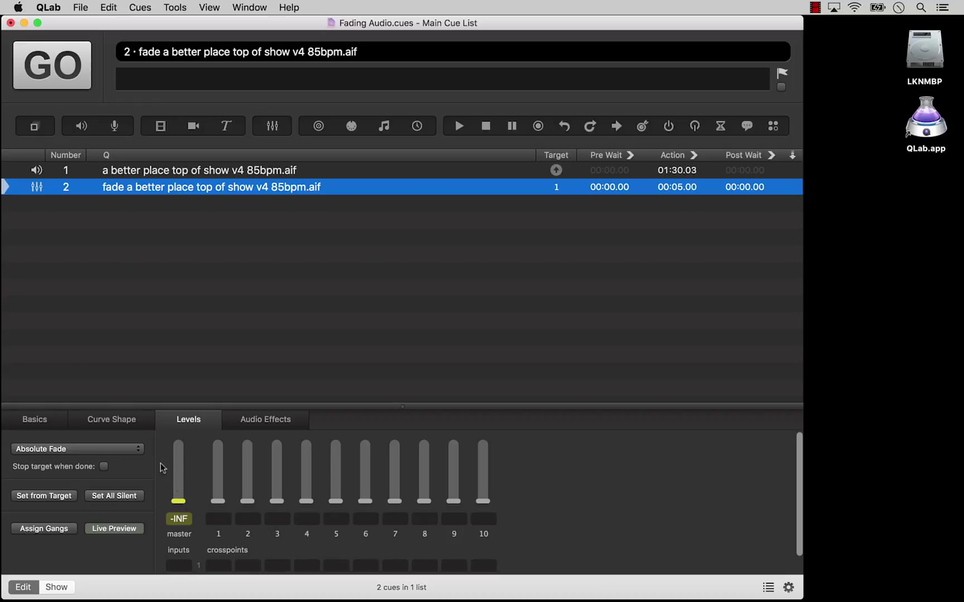
left_click(57, 420)
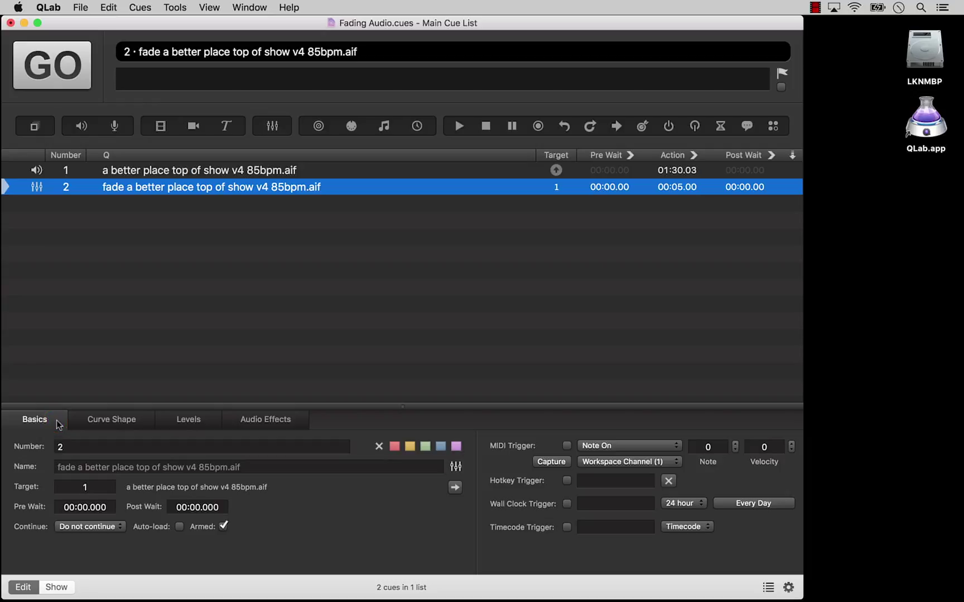
left_click(146, 424)
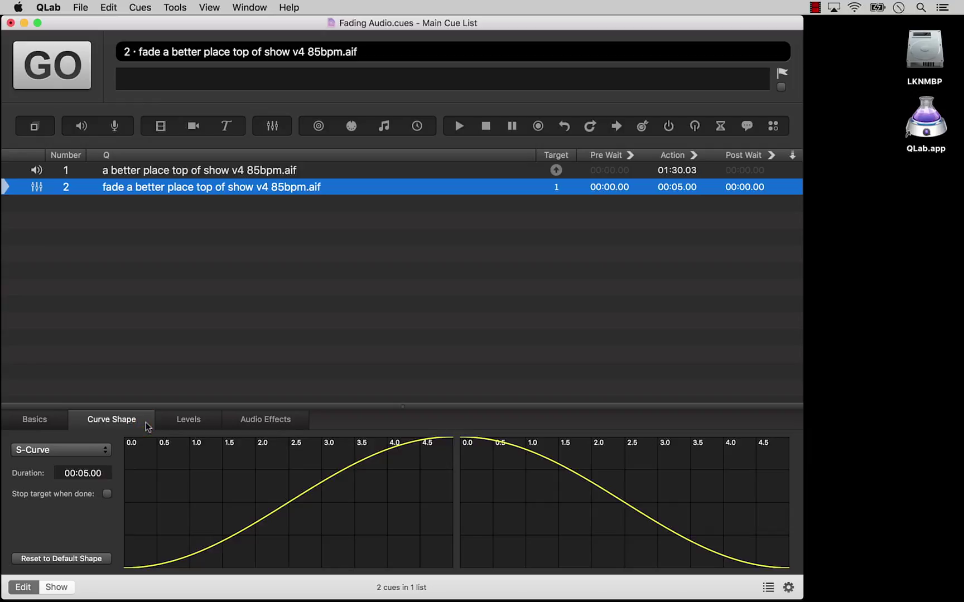
left_click(108, 454)
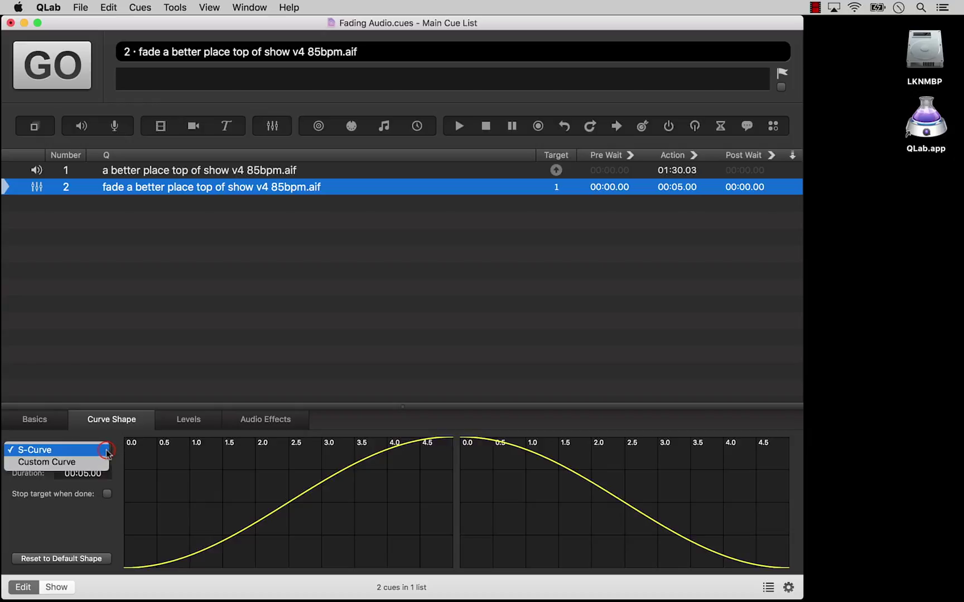
left_click(72, 463)
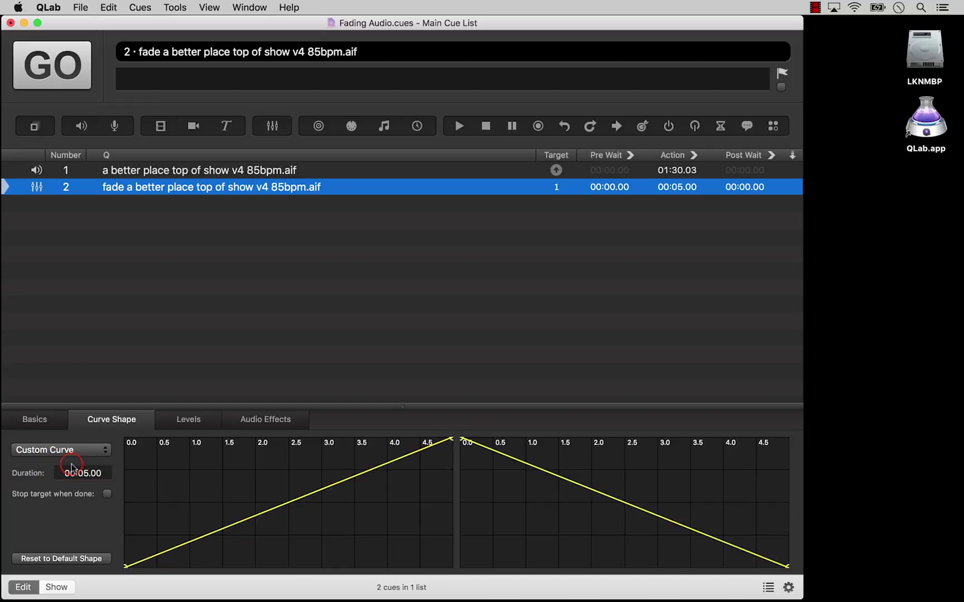
left_click(172, 550)
left_click(237, 520)
left_click(318, 493)
left_click_drag(317, 493, 258, 482)
left_click_drag(411, 474, 435, 503)
left_click(317, 497)
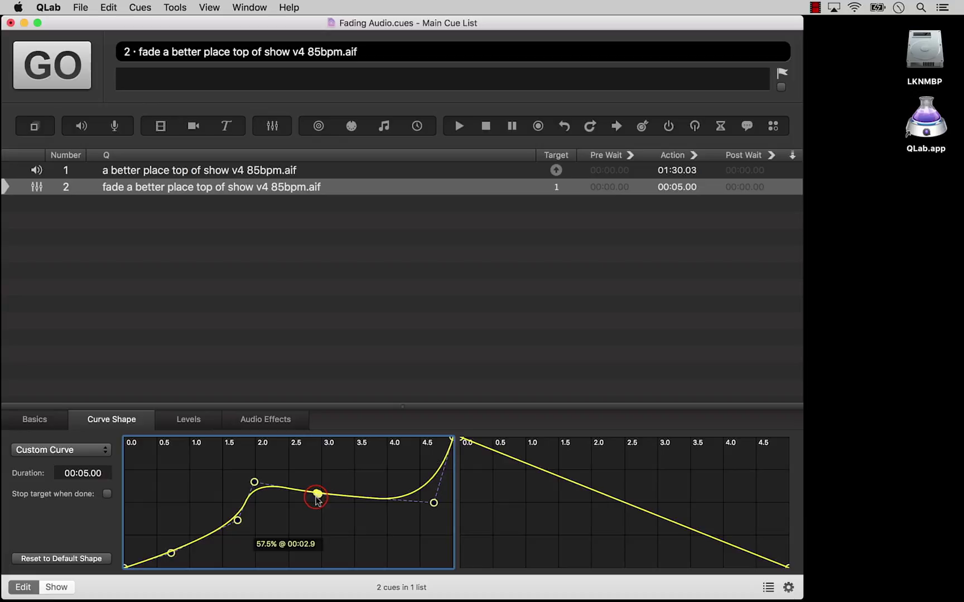
key("BackSpace")
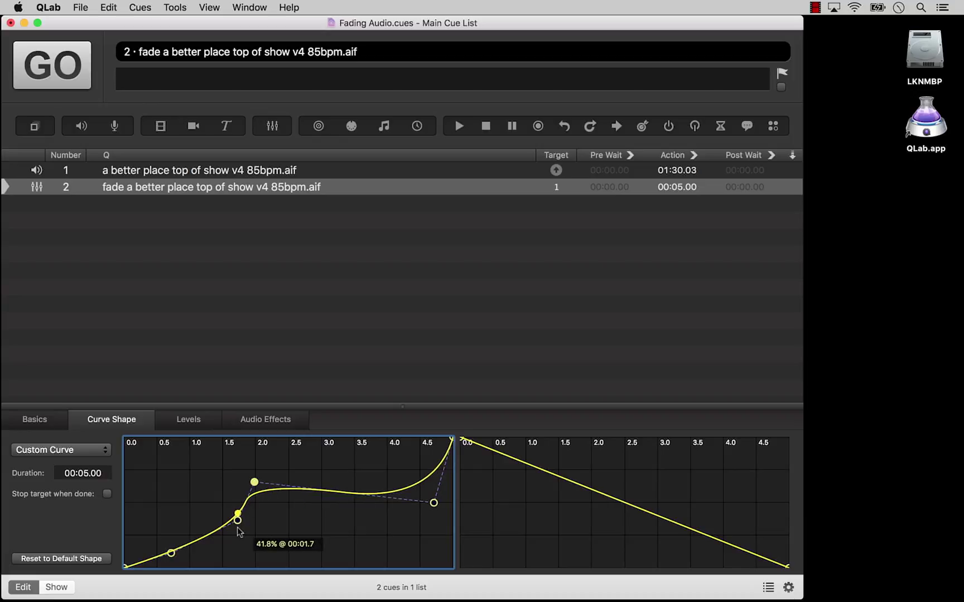
key("BackSpace")
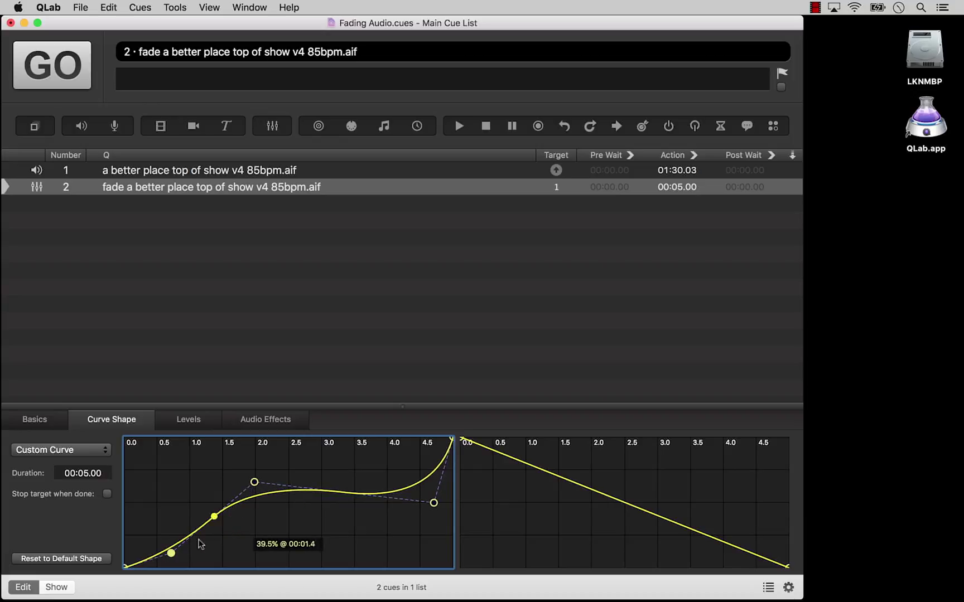
left_click(104, 560)
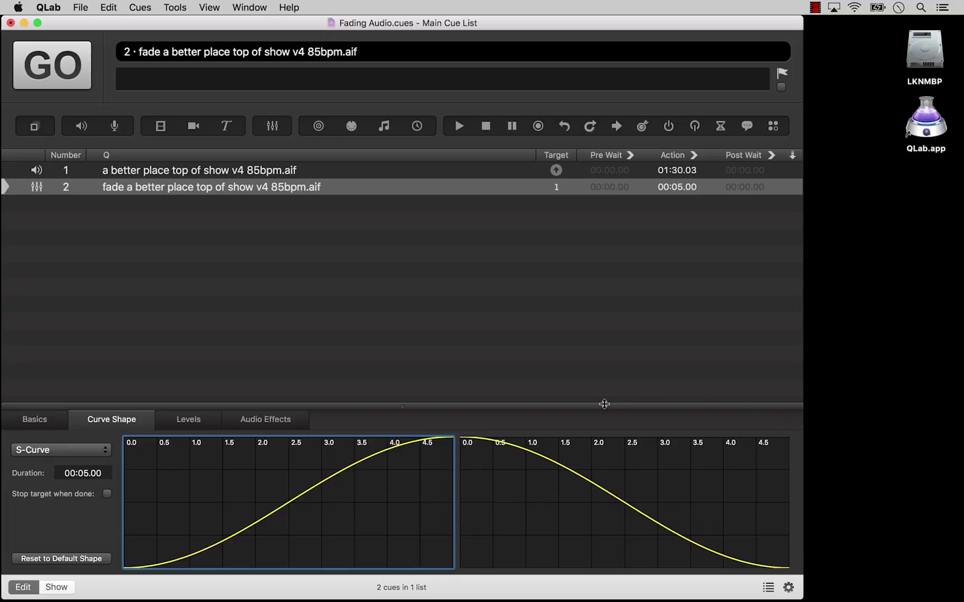
Change the fade duration to 4 seconds, then set it back to 5 seconds
left_click(86, 473)
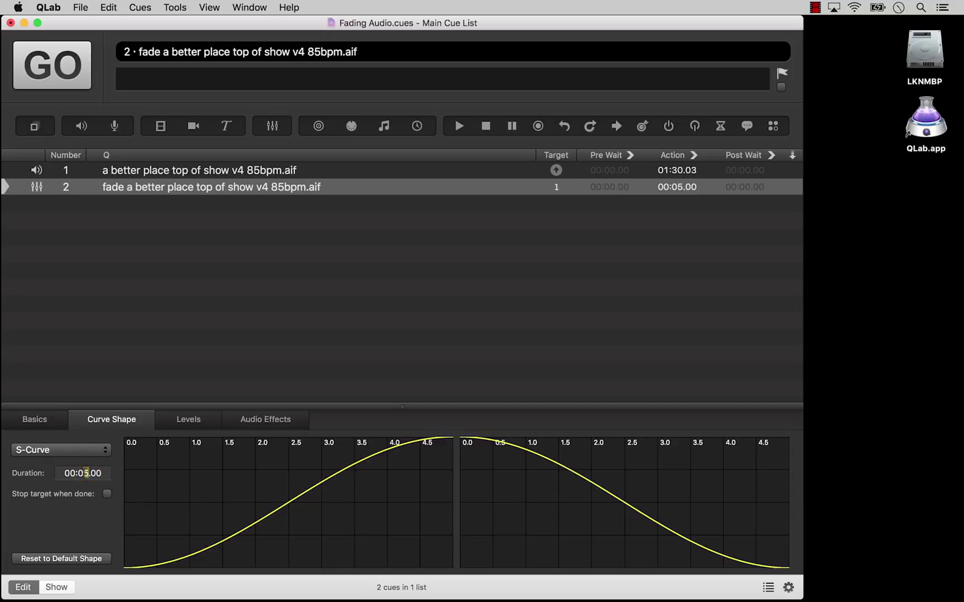
type("4")
key("Return")
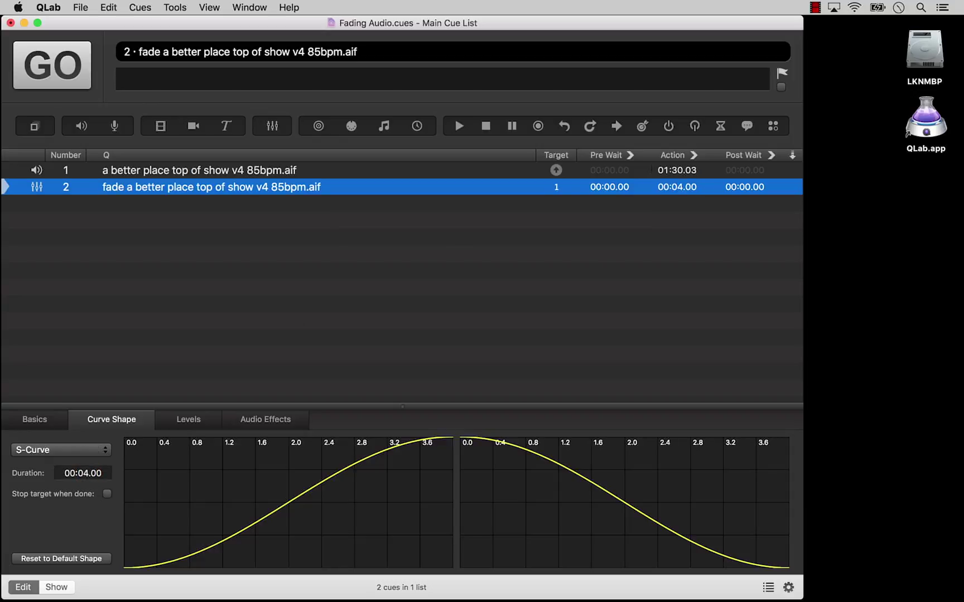
double_click(681, 187)
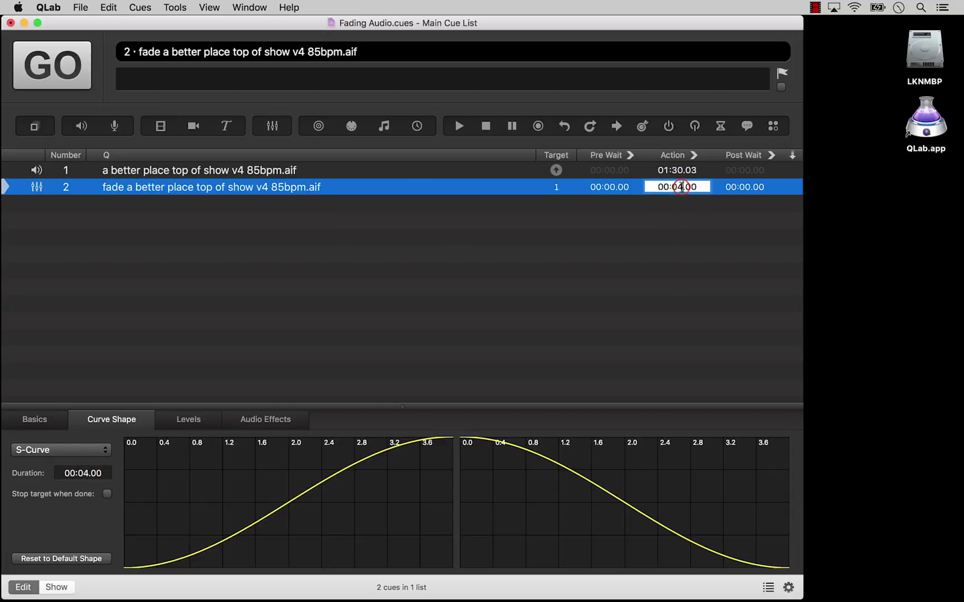
key("BackSpace")
type("5")
key("Return")
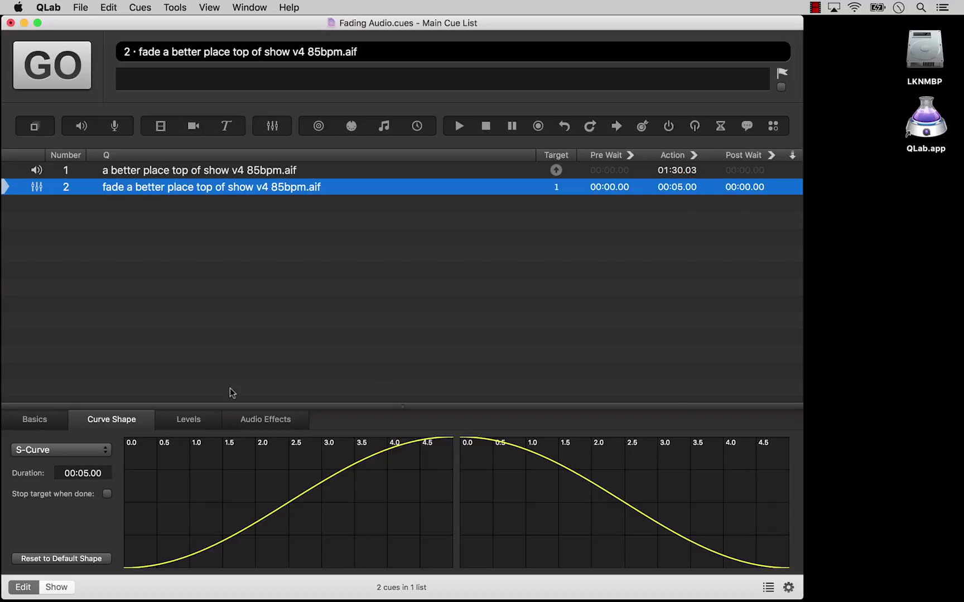
Enable Stop target when done, then play cue 1 so the fade follows
left_click(107, 494)
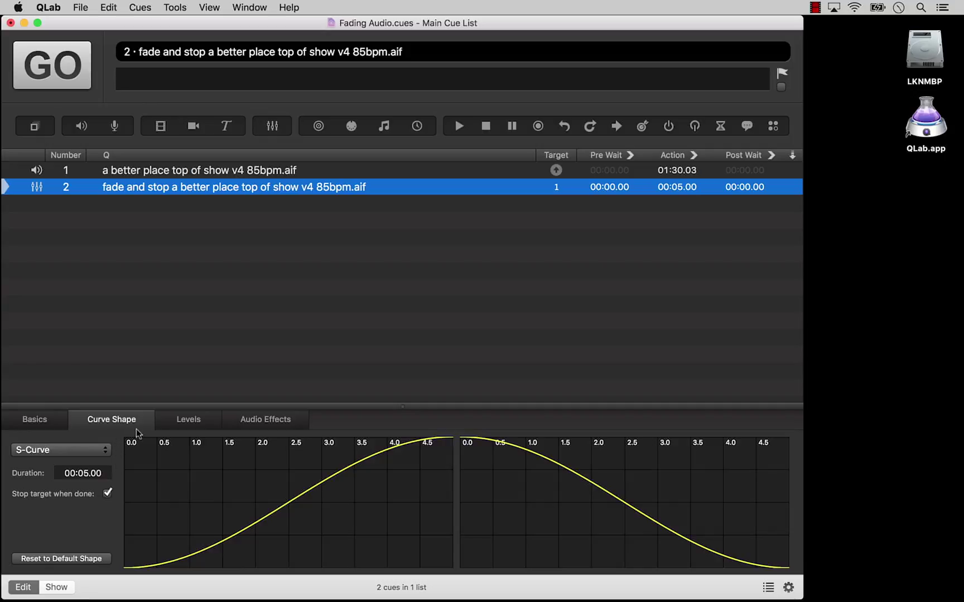
left_click(210, 421)
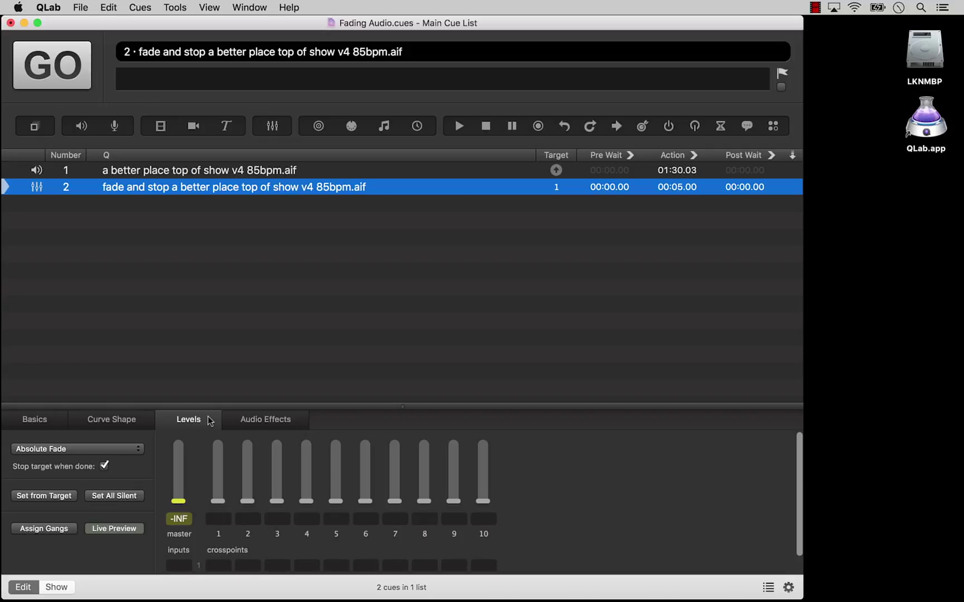
left_click(311, 170)
key("space")
key("space")
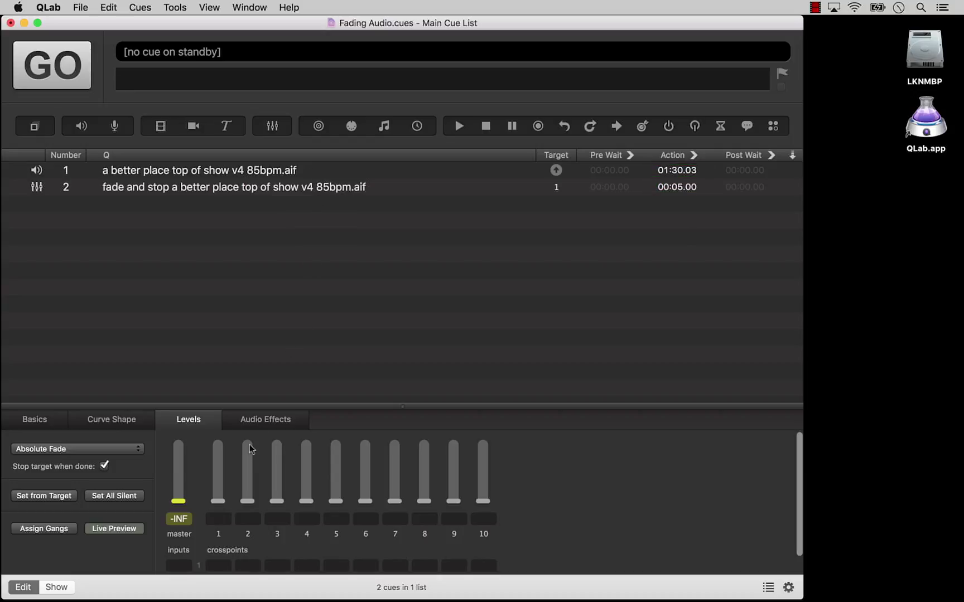
left_click(218, 501)
left_click_drag(222, 503, 218, 461)
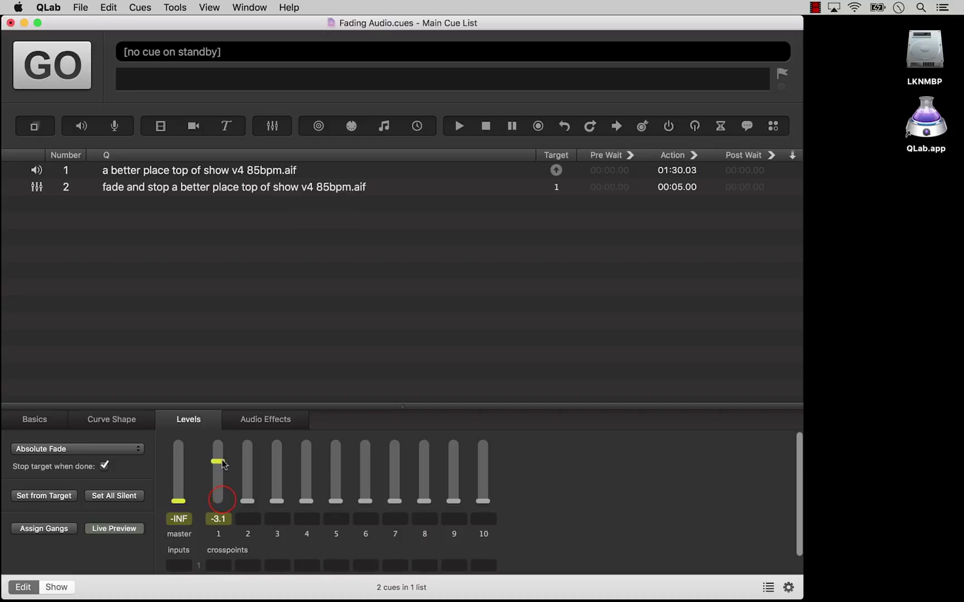
left_click_drag(247, 502, 247, 452)
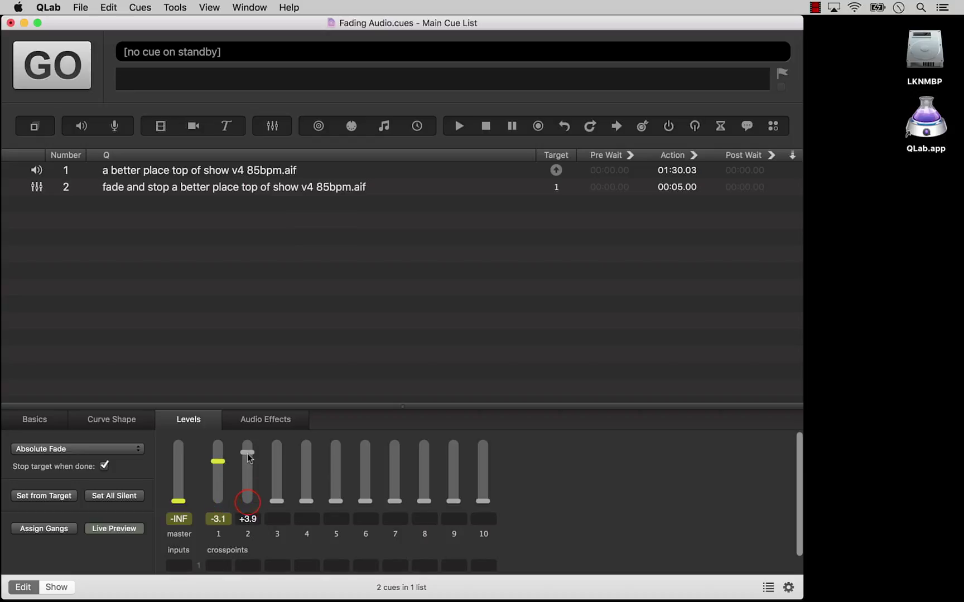
left_click(281, 498)
left_click_drag(281, 498, 278, 469)
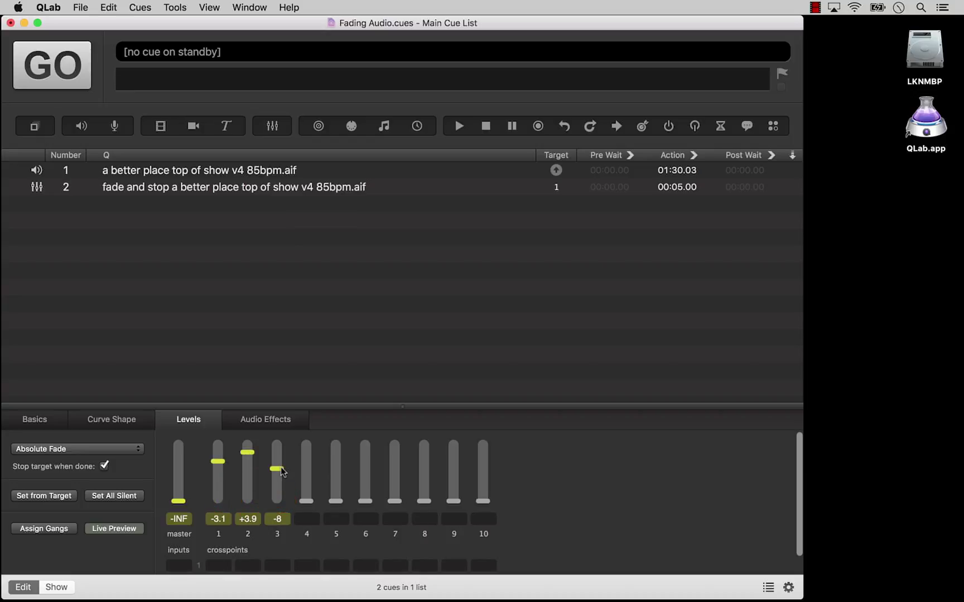
left_click(308, 500)
left_click_drag(308, 500, 306, 457)
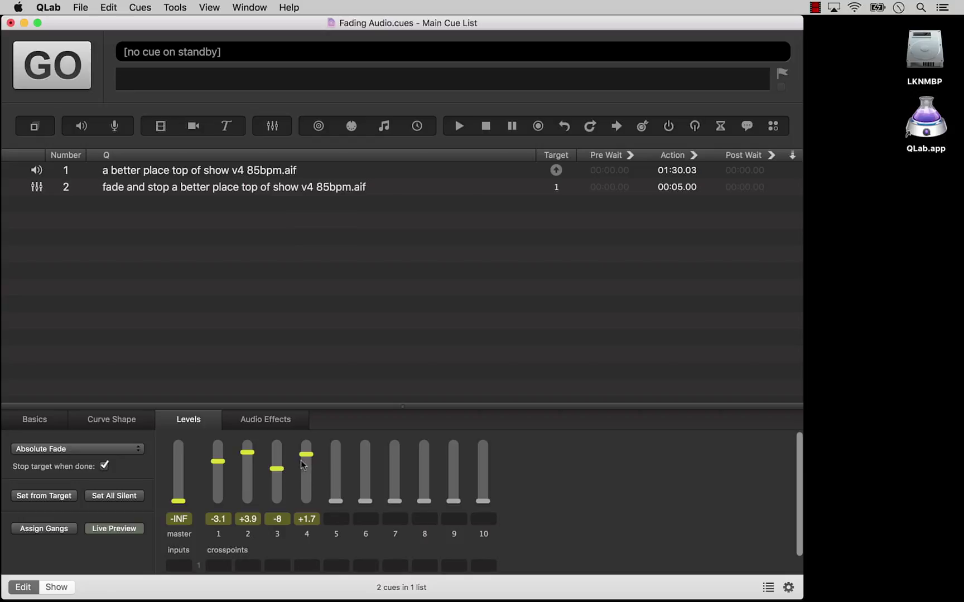
left_click_drag(306, 455, 306, 506)
left_click_drag(276, 468, 276, 504)
left_click_drag(247, 452, 246, 512)
left_click_drag(218, 463, 223, 512)
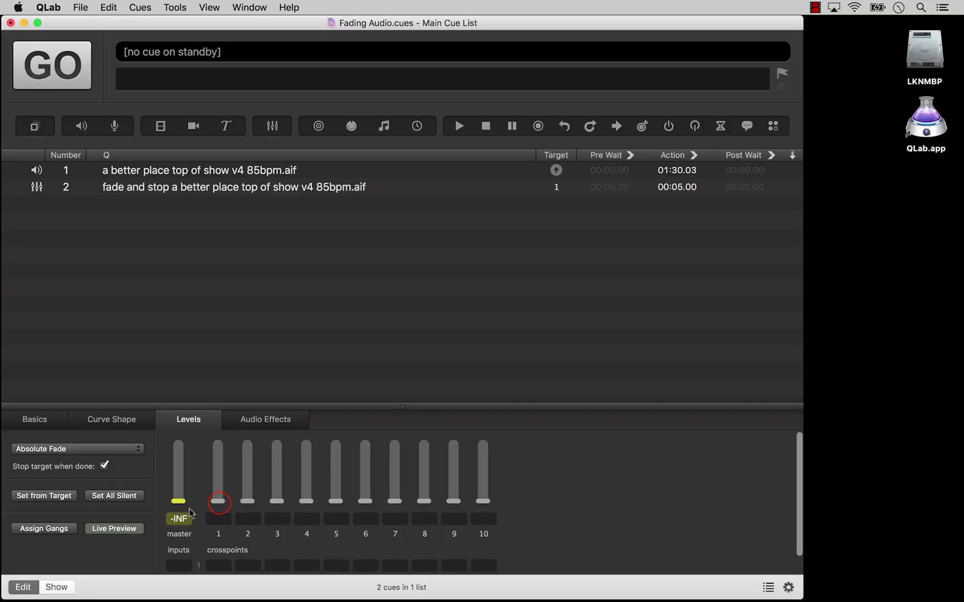
Keep the fade absolute and set its master target level to -10
left_click(136, 452)
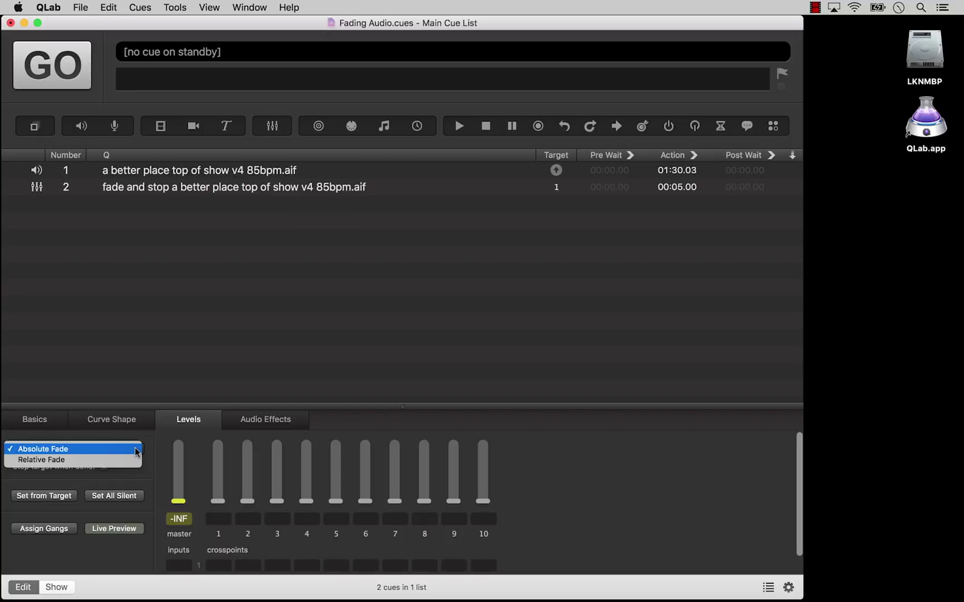
left_click(103, 446)
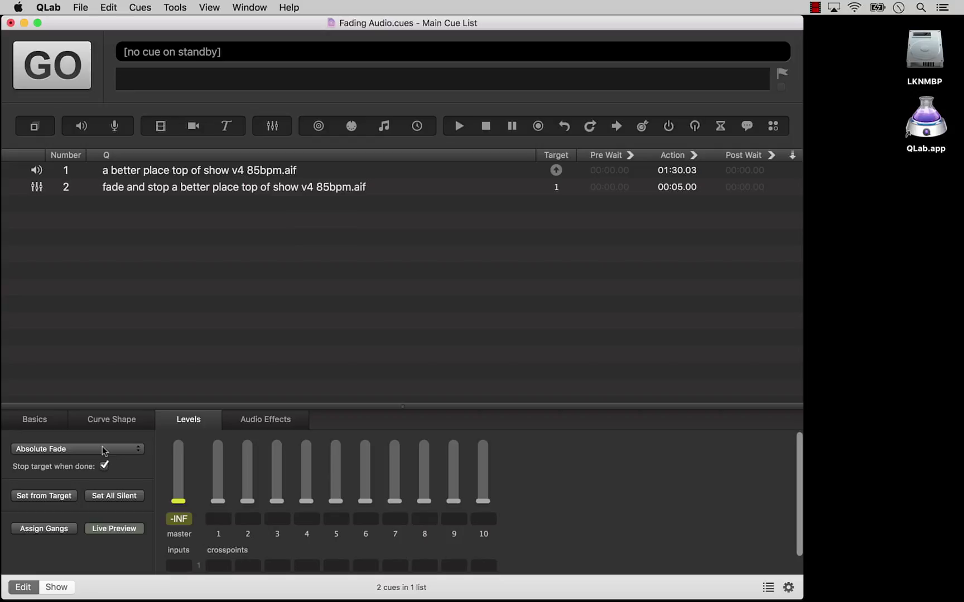
left_click(183, 519)
type("10")
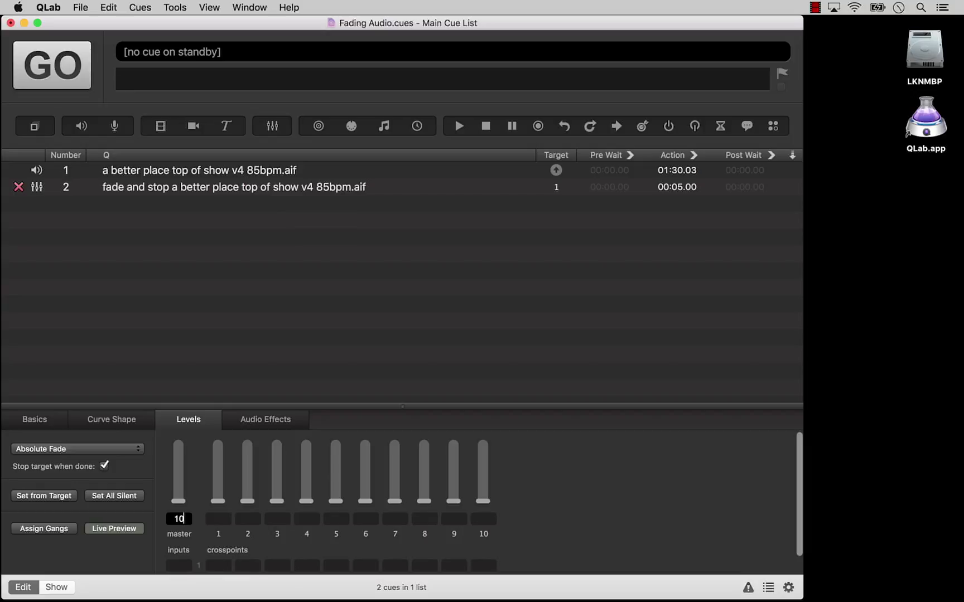
key("Return")
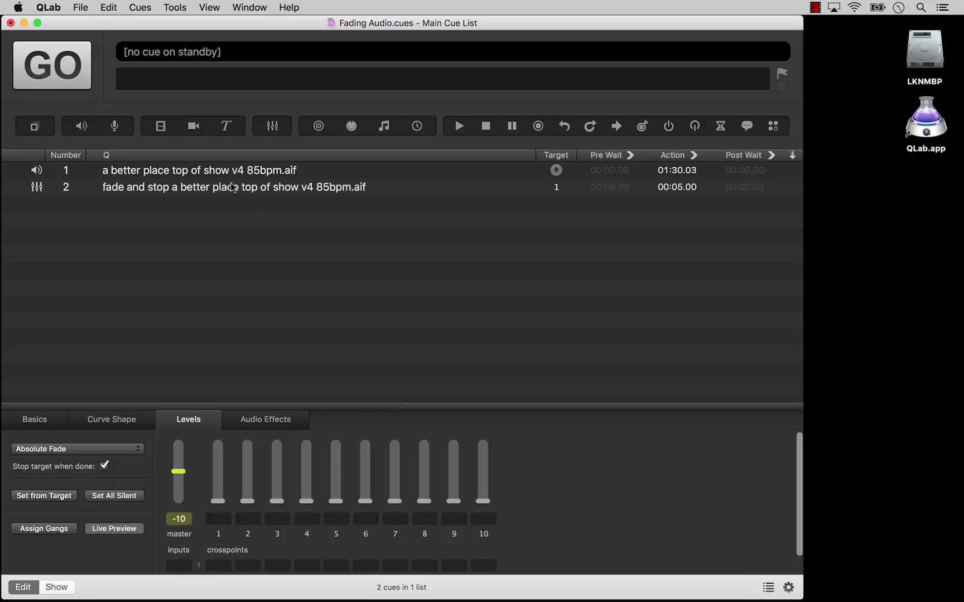
Play the song at -20 and run the absolute fade on it
left_click(307, 171)
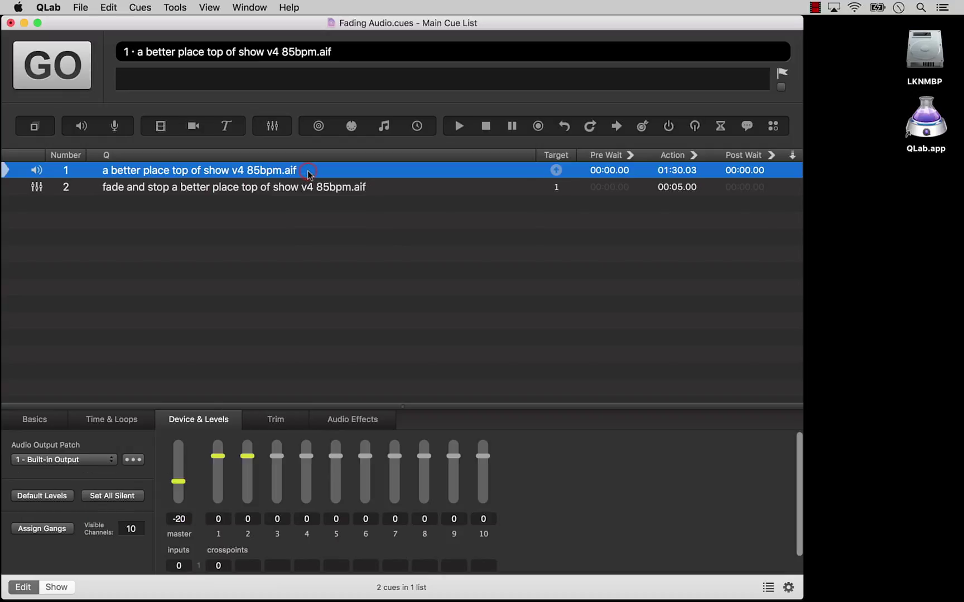
key("space")
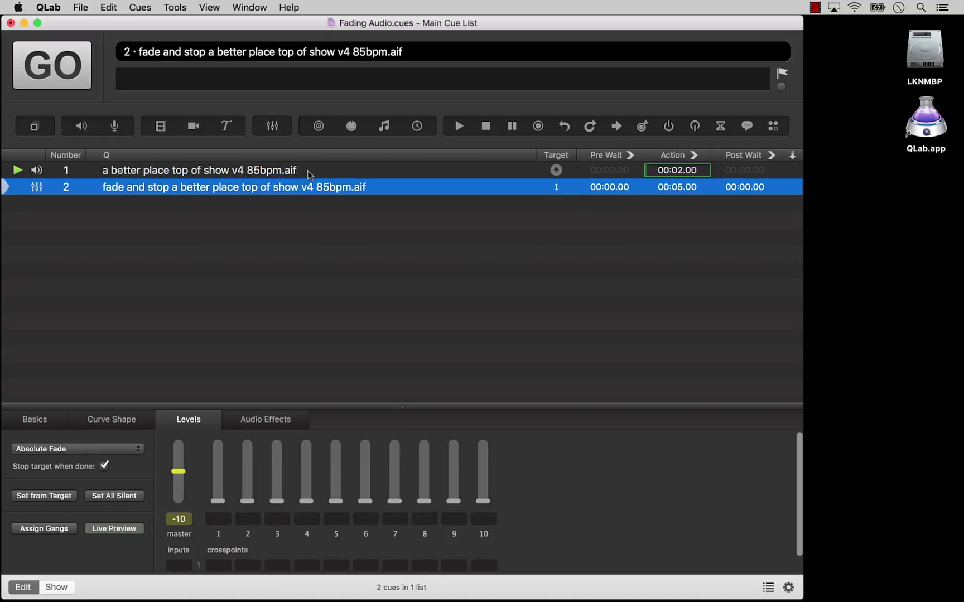
key("space")
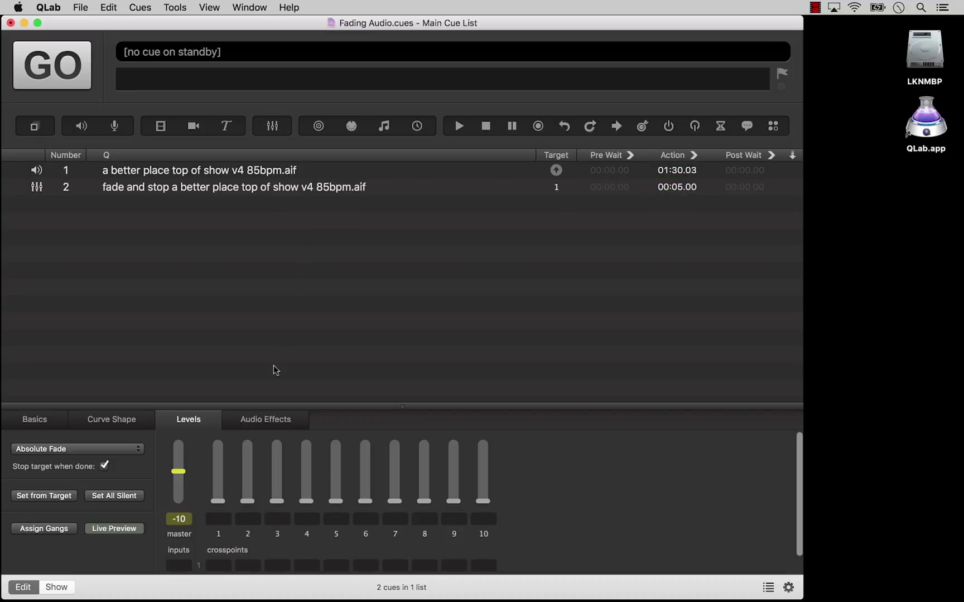
Set the song's master level to -5 and run the song and fade again
left_click(305, 162)
left_click(306, 172)
double_click(181, 518)
type("-5")
key("Return")
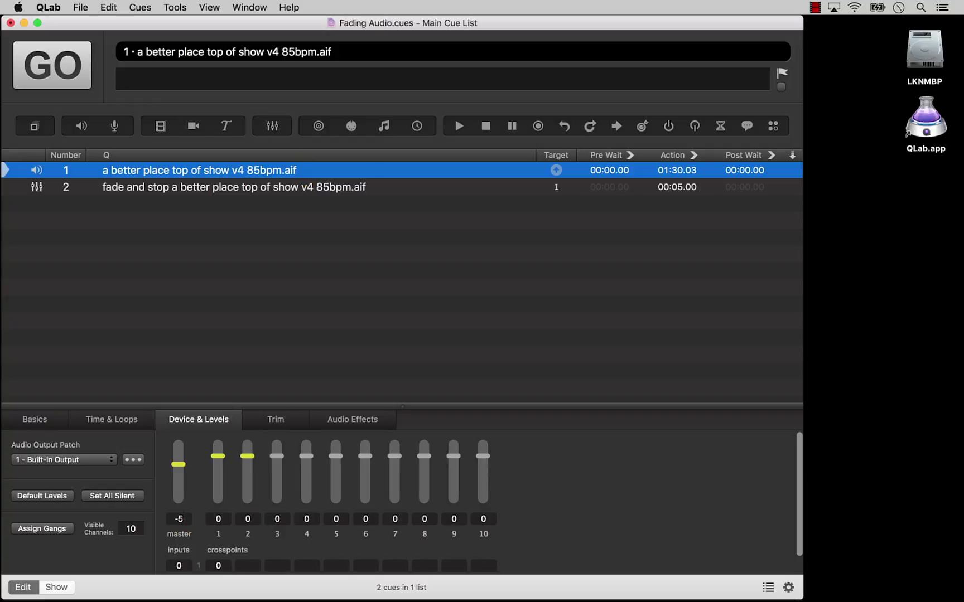
key("space")
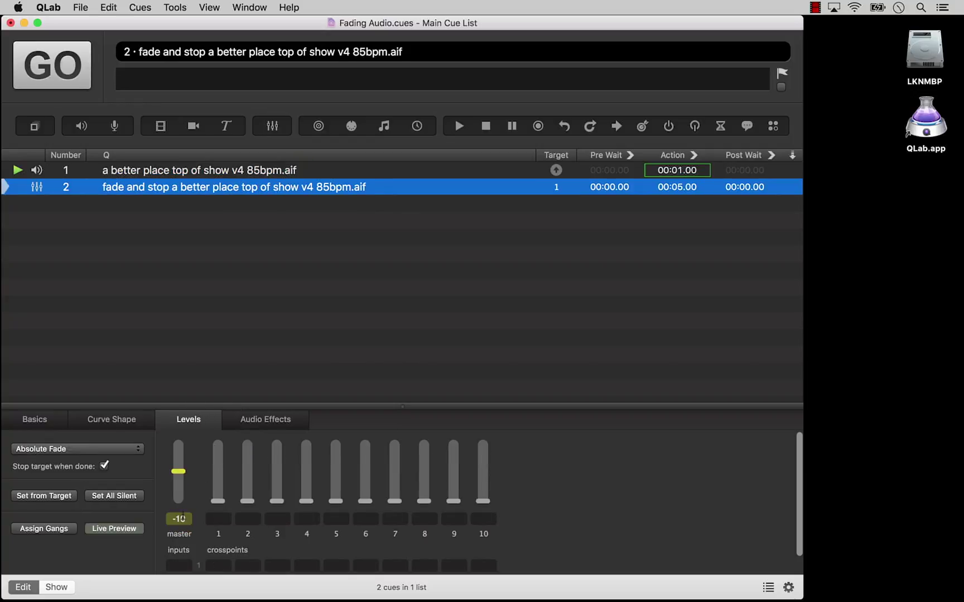
key("space")
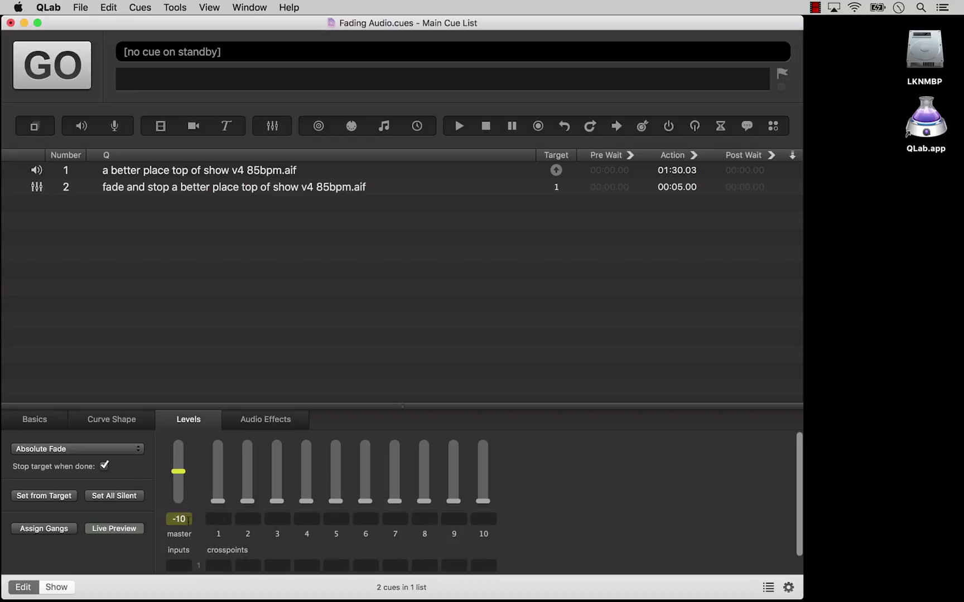
Make the fade relative and test it with the song's master at -20
left_click(141, 455)
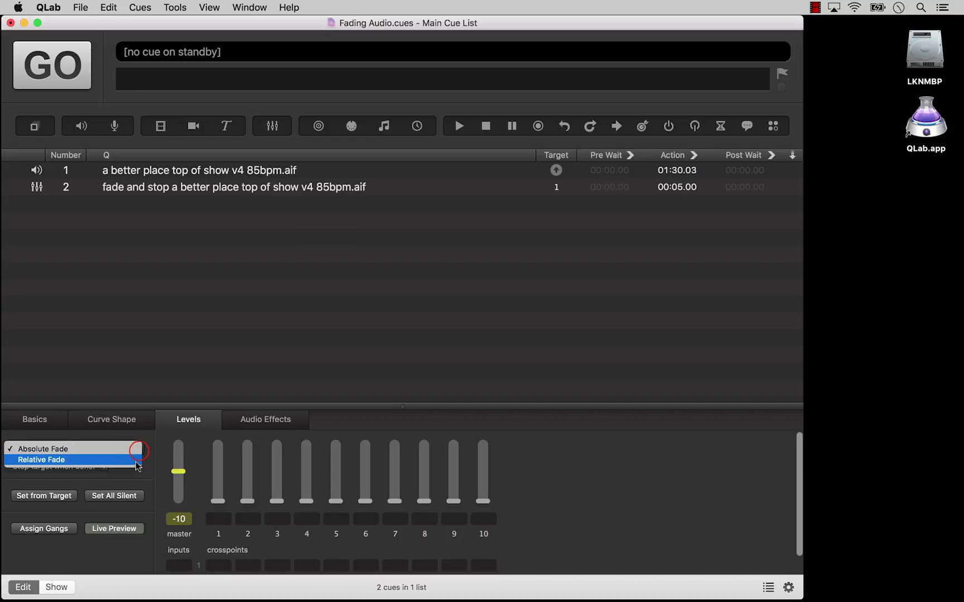
left_click(135, 458)
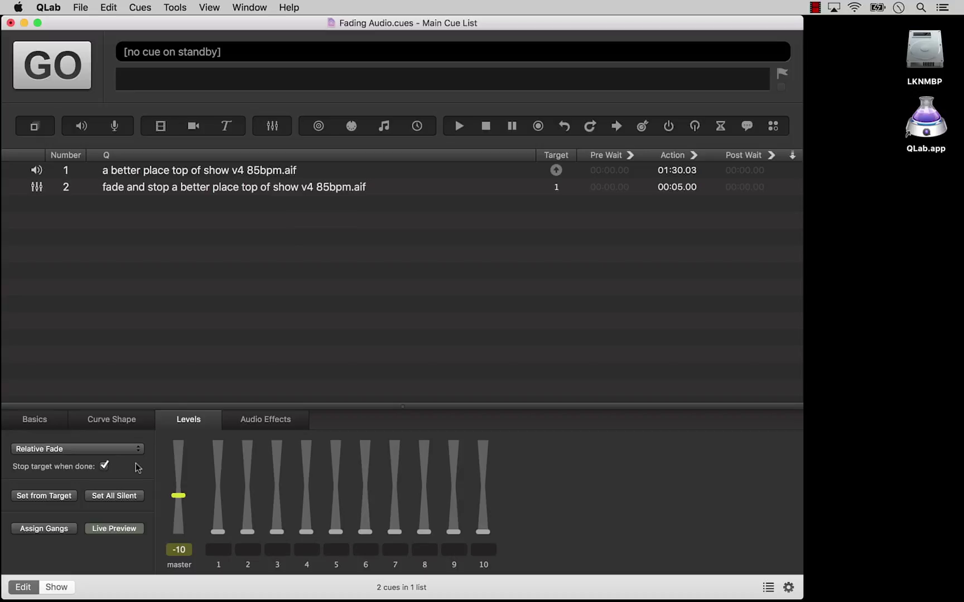
left_click(222, 171)
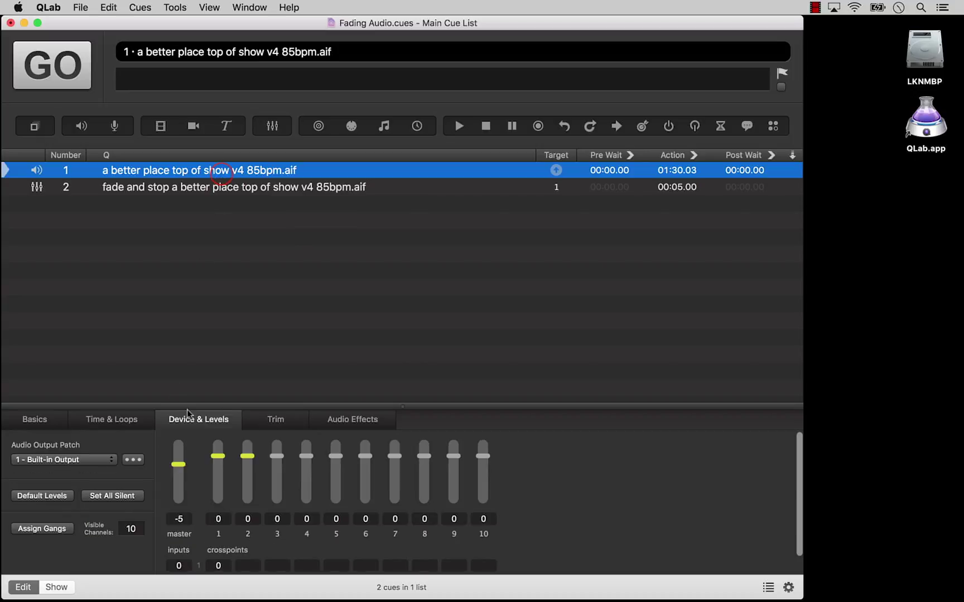
left_click(179, 519)
type("20")
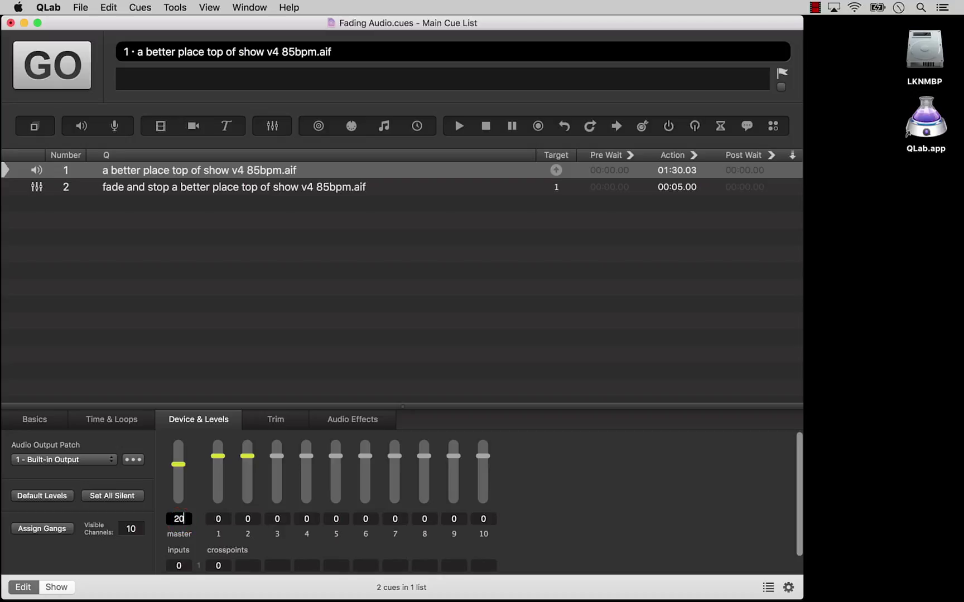
key("Return")
key("space")
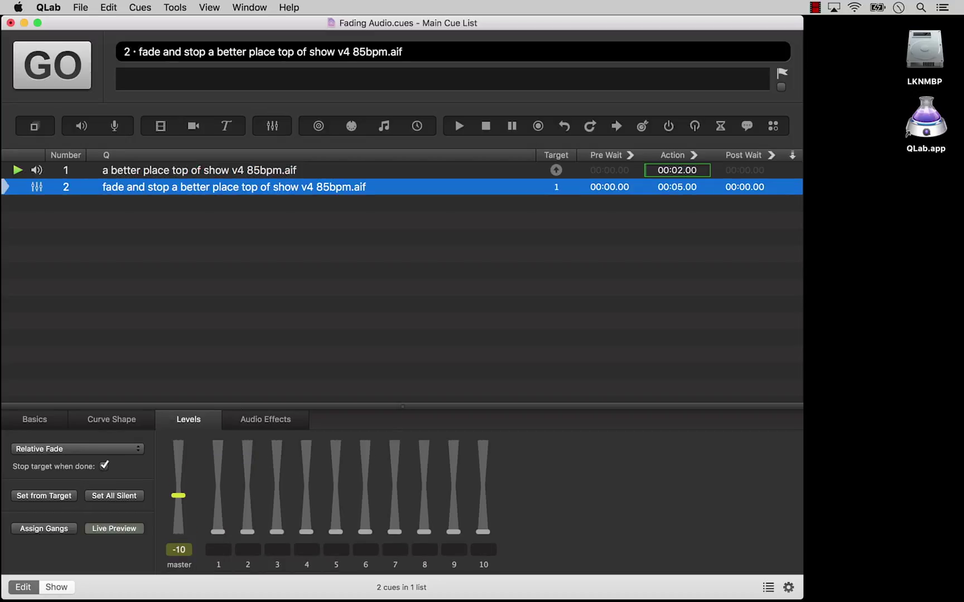
key("space")
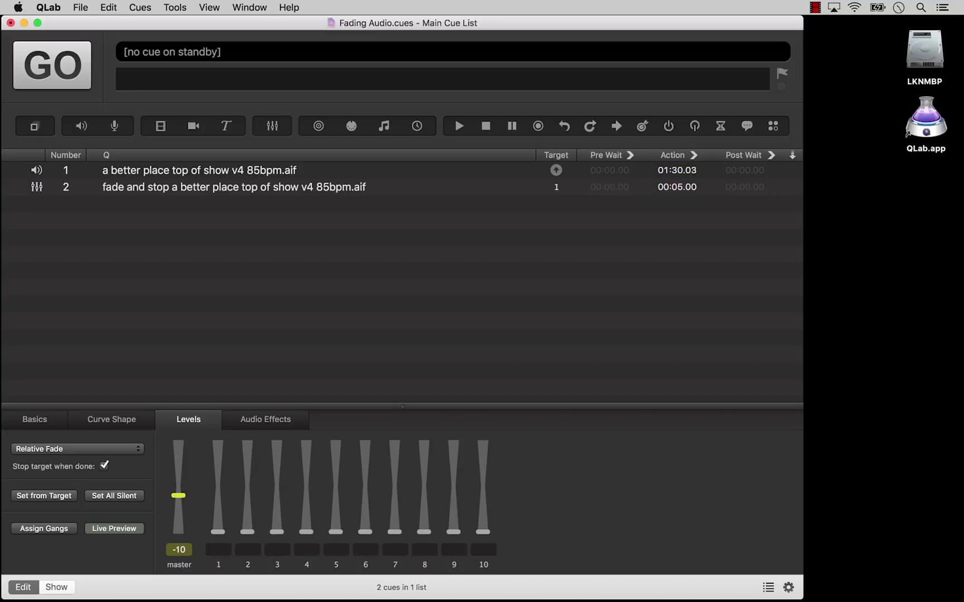
Set the song's master level to -5 and rerun the relative fade
left_click(194, 173)
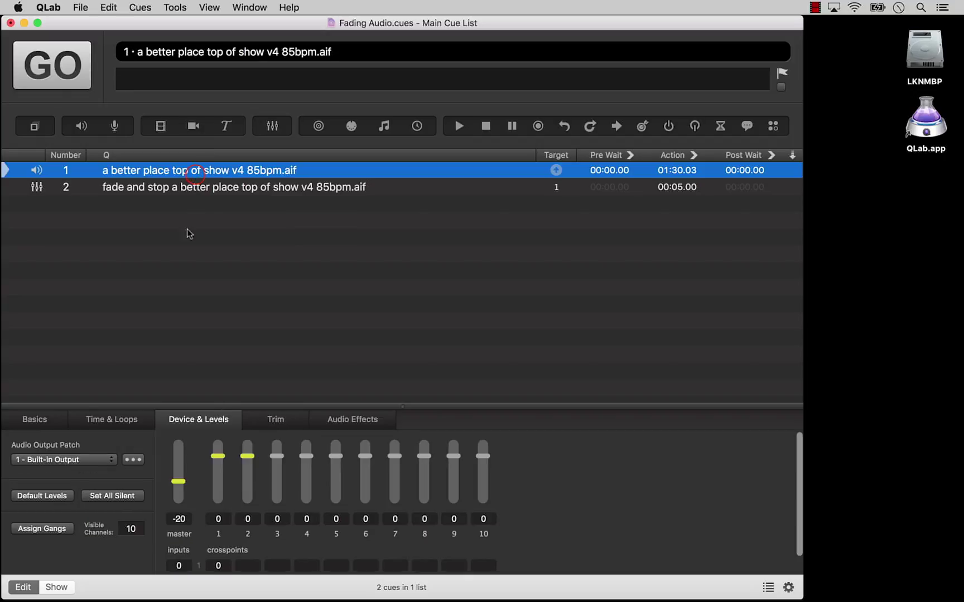
left_click(177, 518)
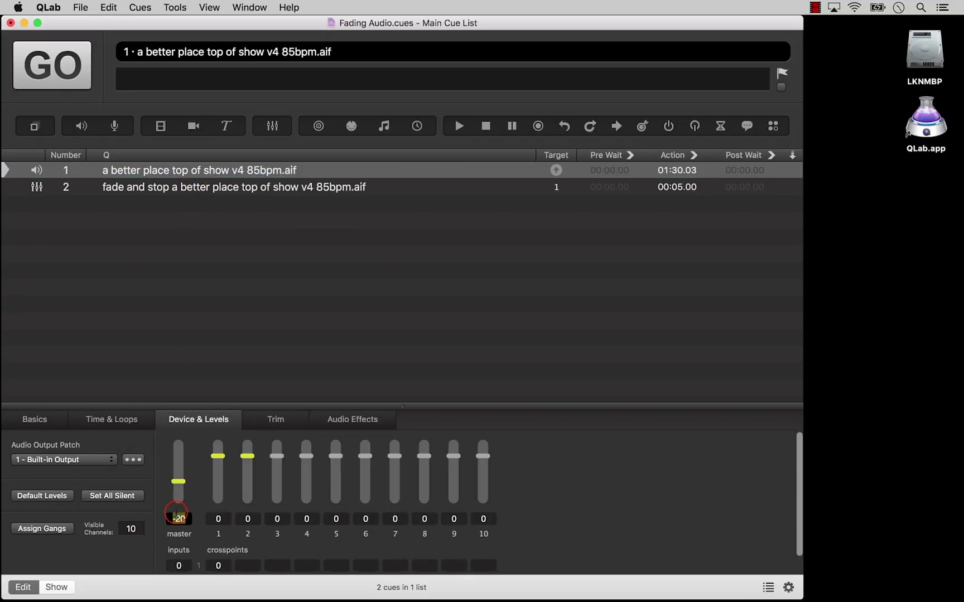
type("-5")
key("Return")
key("space")
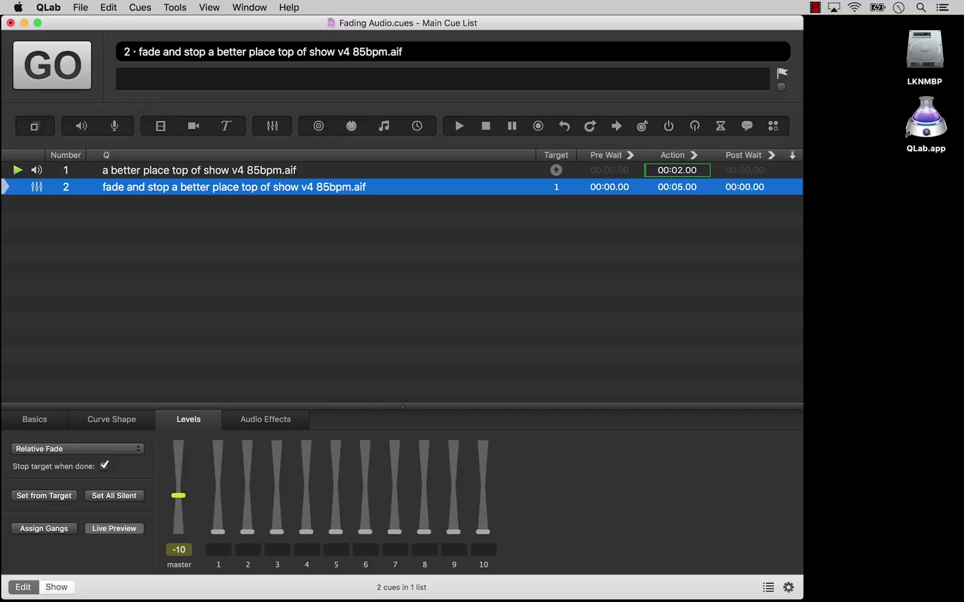
key("space")
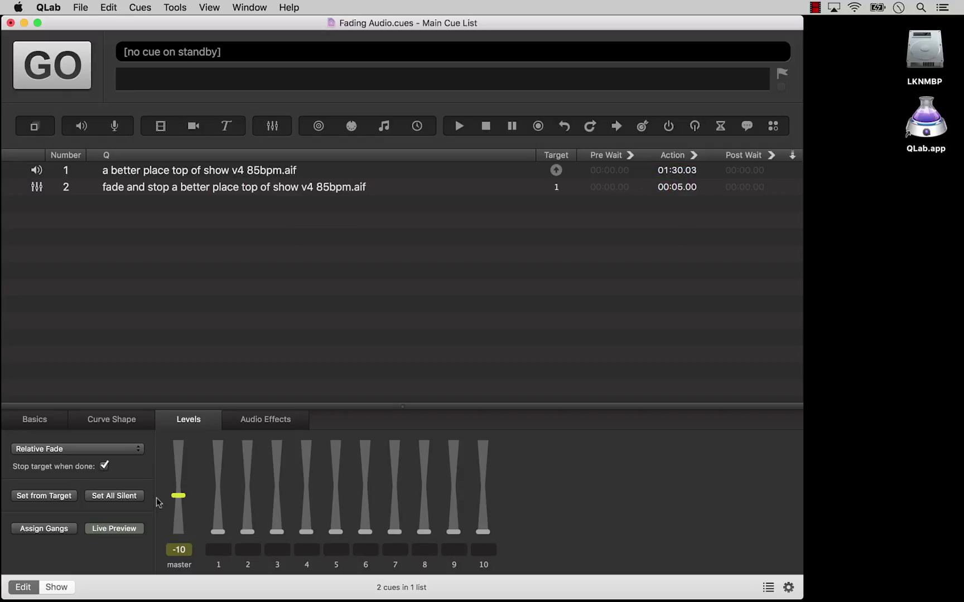
Switch to Absolute Fade, untick Stop target when done, and copy levels from the target
left_click(137, 449)
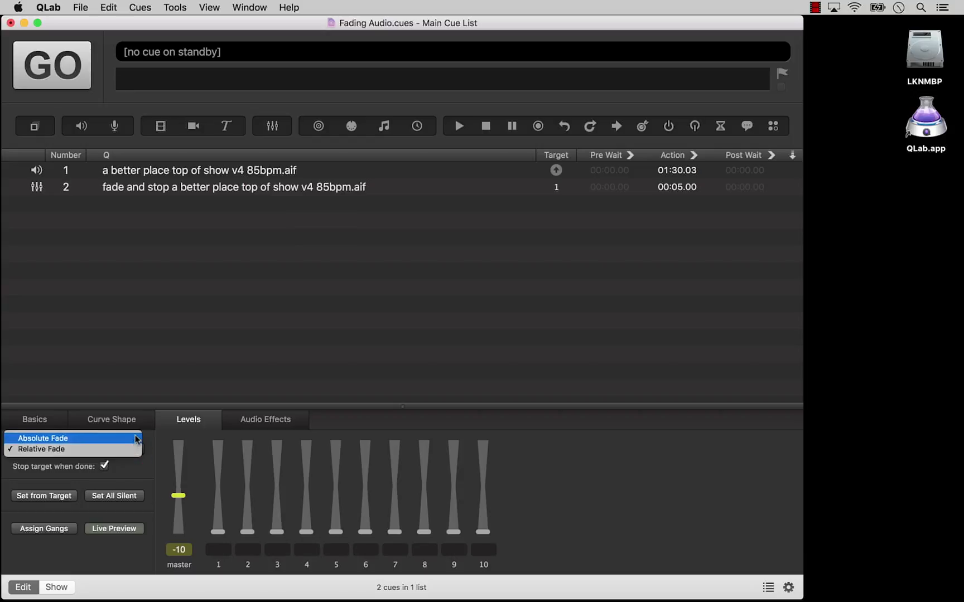
left_click(135, 438)
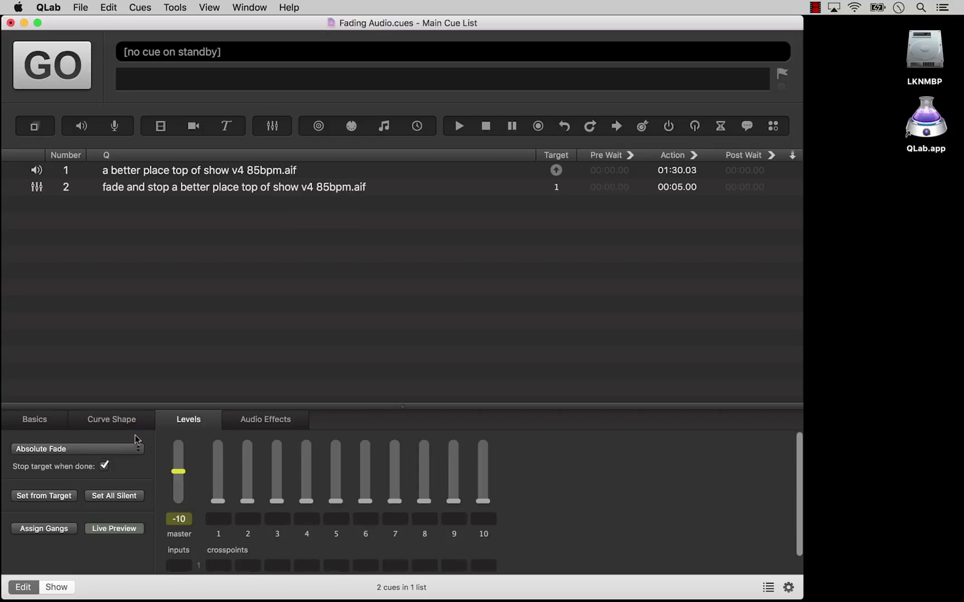
left_click(105, 466)
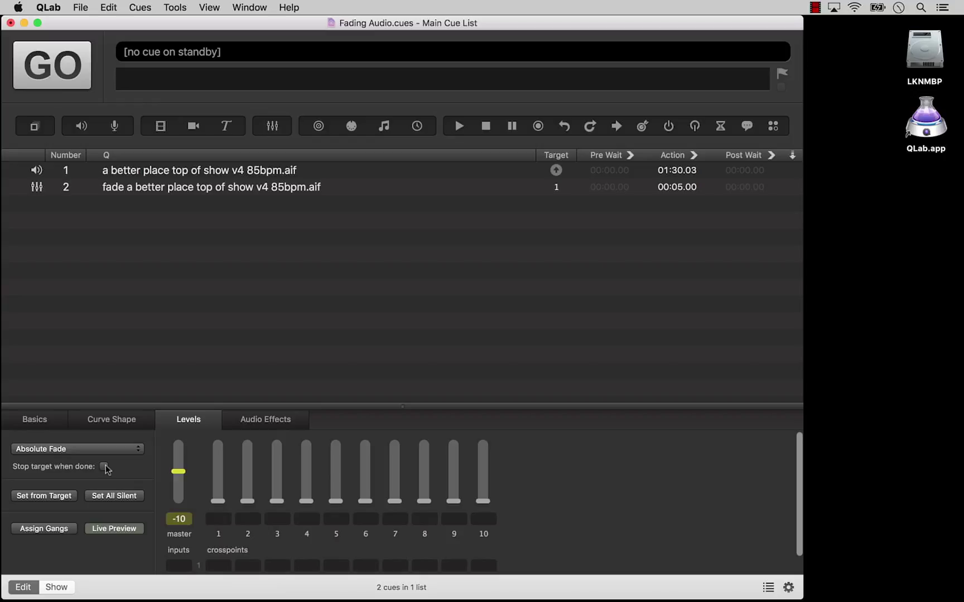
left_click(75, 497)
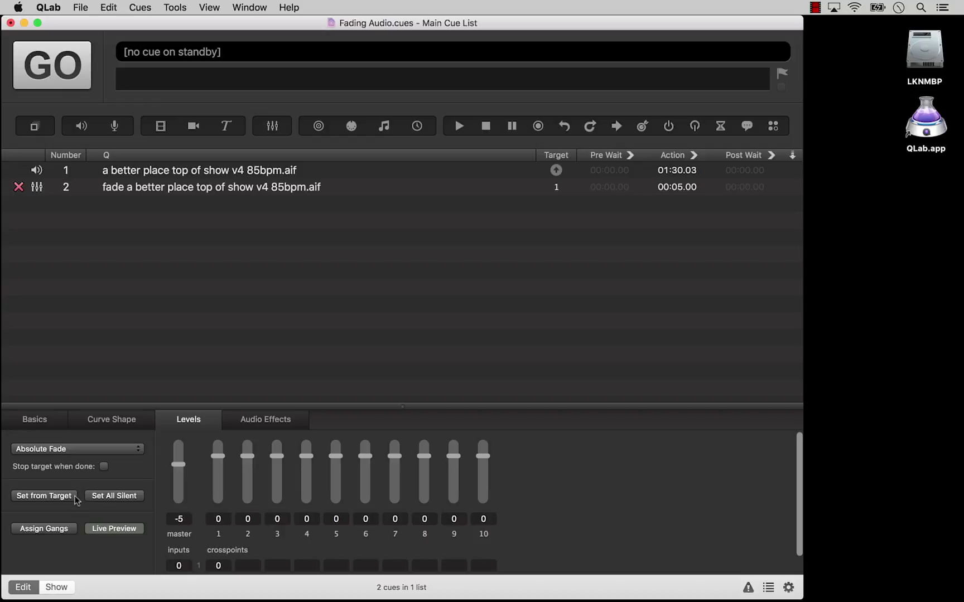
Silence all levels, gang channels 1+3 as 'jets' and 2+4 as 'sharks', and raise jets
left_click(139, 497)
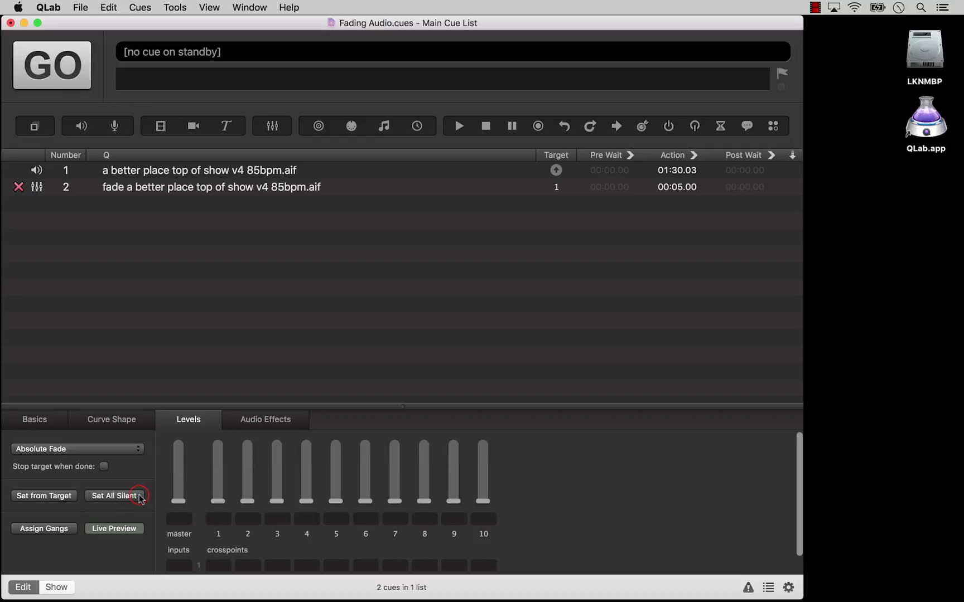
left_click(43, 528)
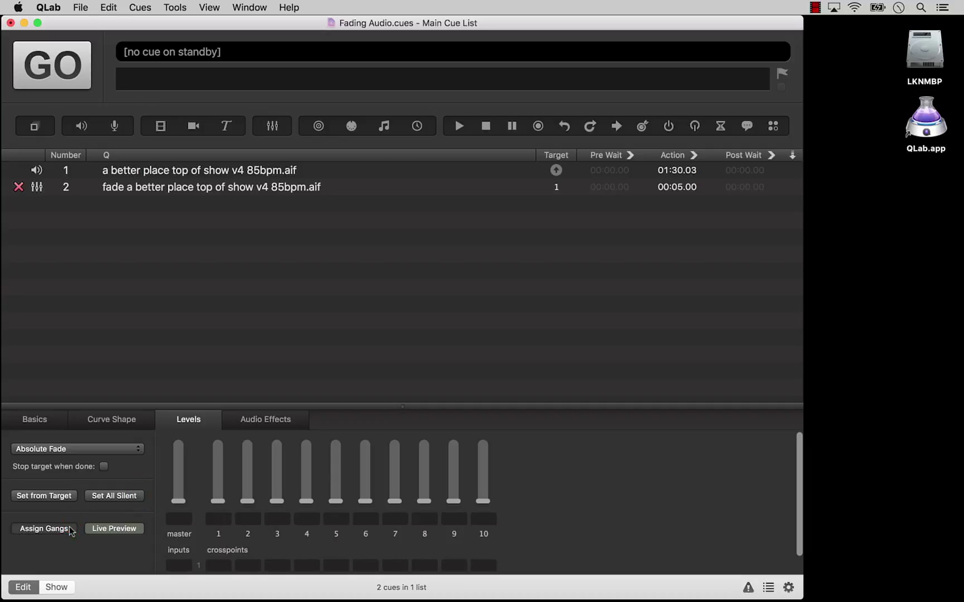
left_click(218, 519)
type("jets")
key("Tab")
type("sharks")
key("Tab")
type("jets")
key("Tab")
type("sharks")
key("Tab")
left_click_drag(218, 501, 247, 475)
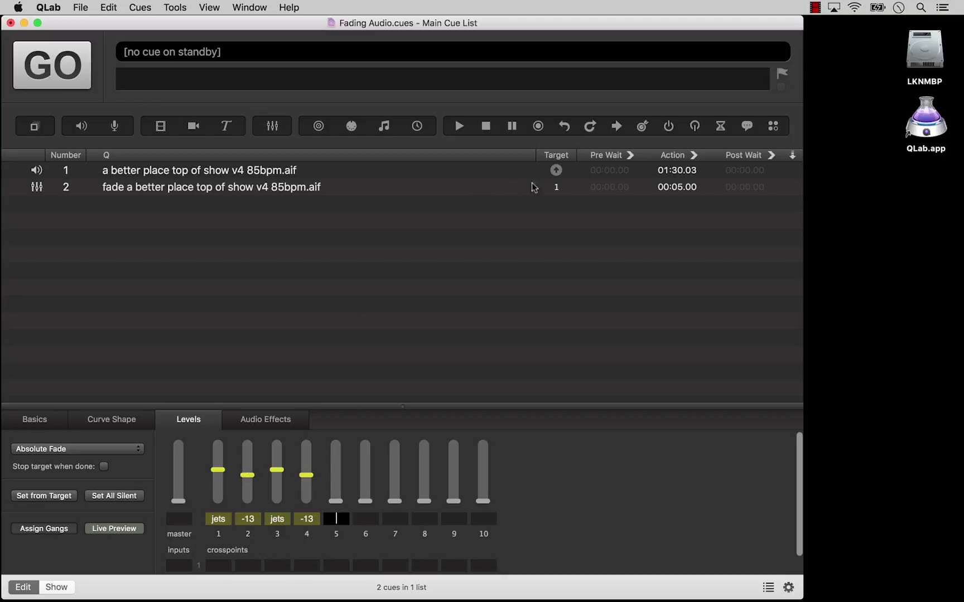
Load 'a jets&sharks sound.aif' into cue 1 and play it
double_click(557, 170)
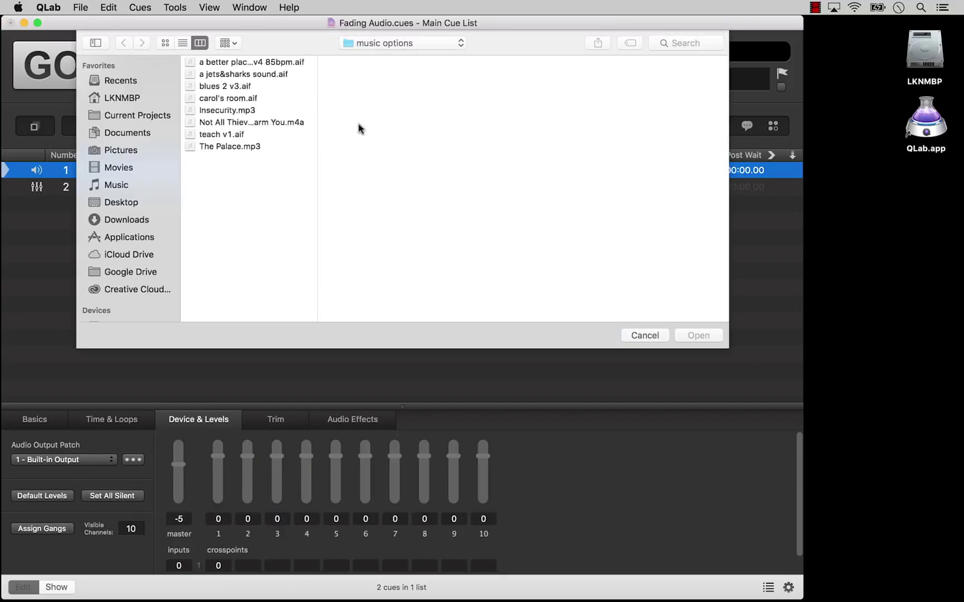
left_click(266, 75)
double_click(266, 74)
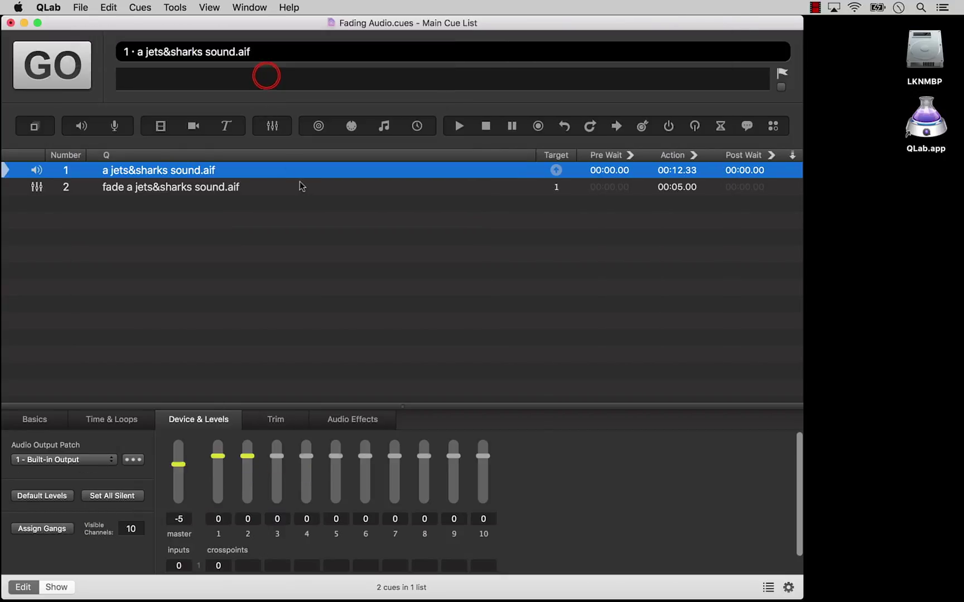
key("space")
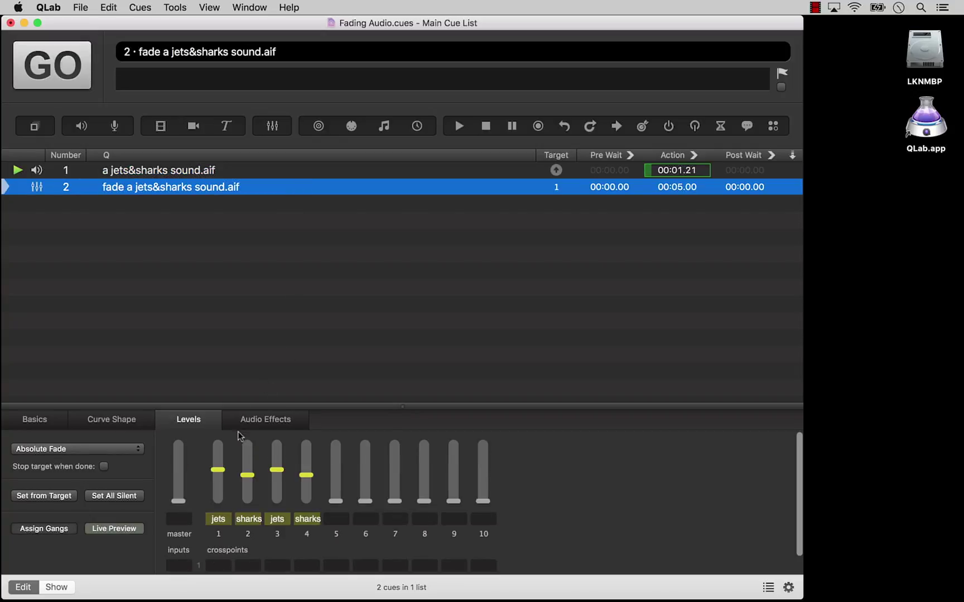
With Live Preview on, adjust the ganged faders, dropping sharks to -23.7
mouse_move(215, 468)
left_mouse_down()
mouse_move(218, 479)
mouse_move(247, 459)
mouse_move(217, 460)
mouse_move(242, 480)
mouse_move(218, 463)
mouse_move(217, 473)
mouse_move(245, 478)
mouse_move(245, 458)
mouse_move(218, 463)
left_mouse_up()
left_click(219, 474)
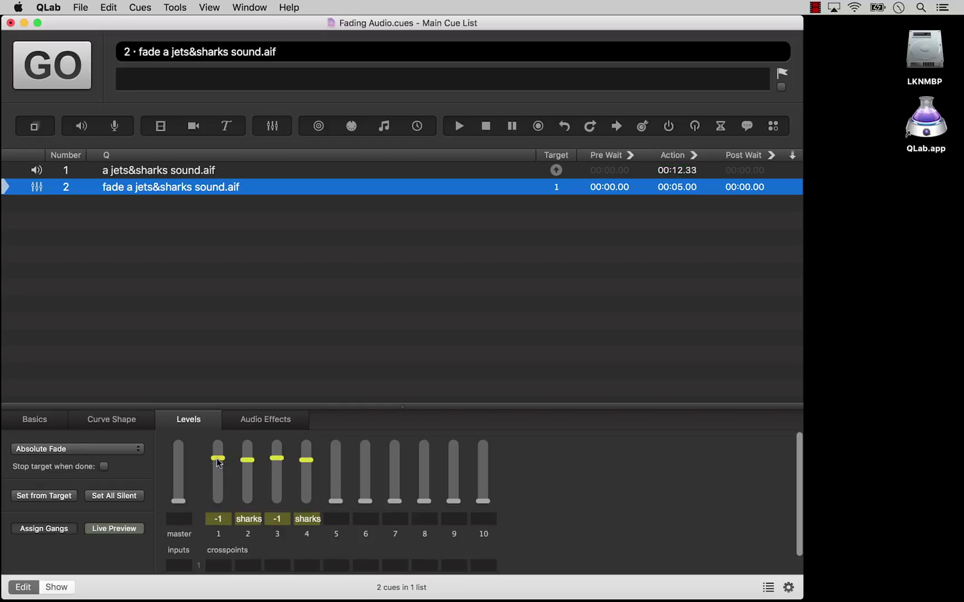
left_click(139, 533)
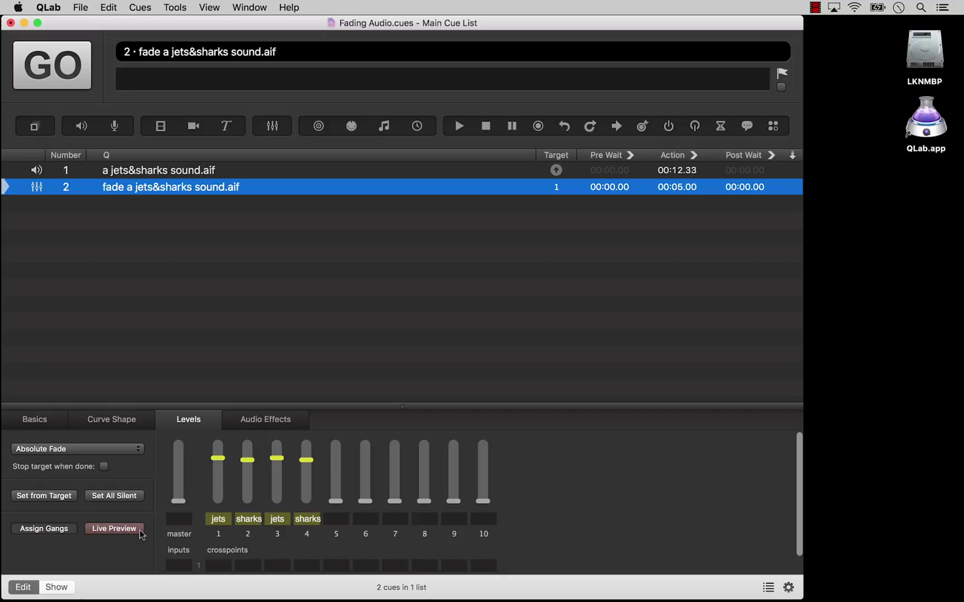
left_click(277, 170)
key("space")
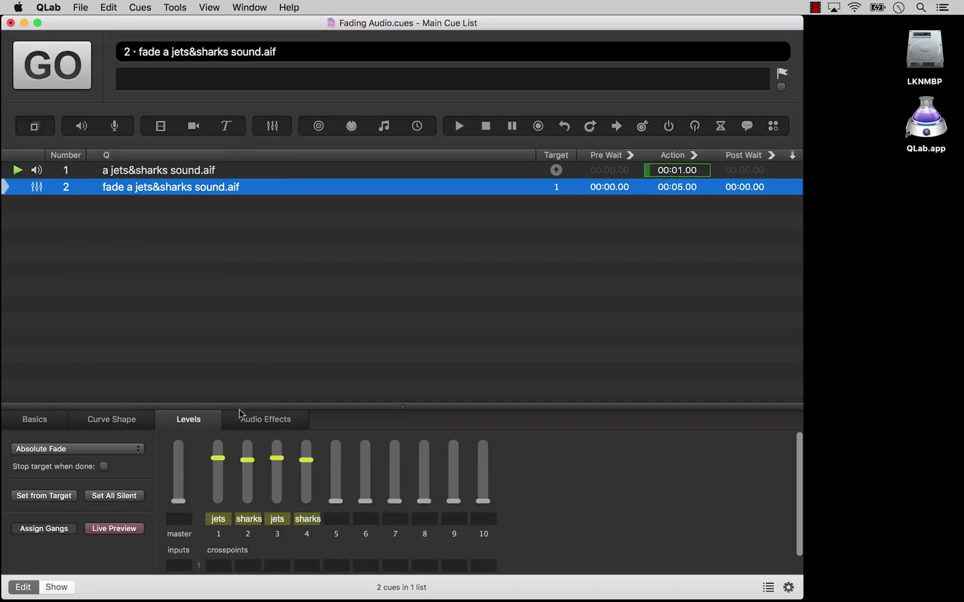
left_click_drag(218, 457, 247, 490)
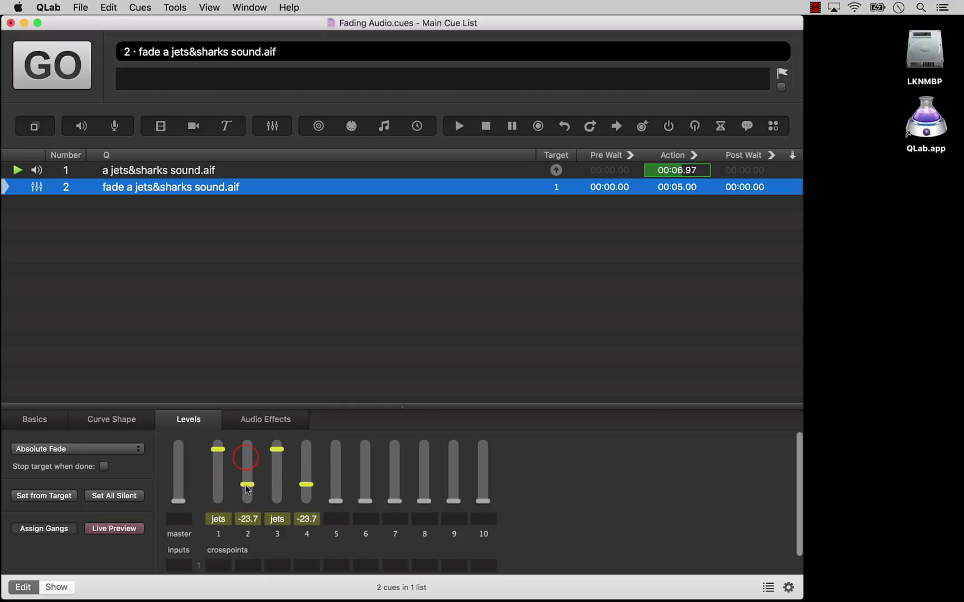
left_click_drag(217, 449, 247, 460)
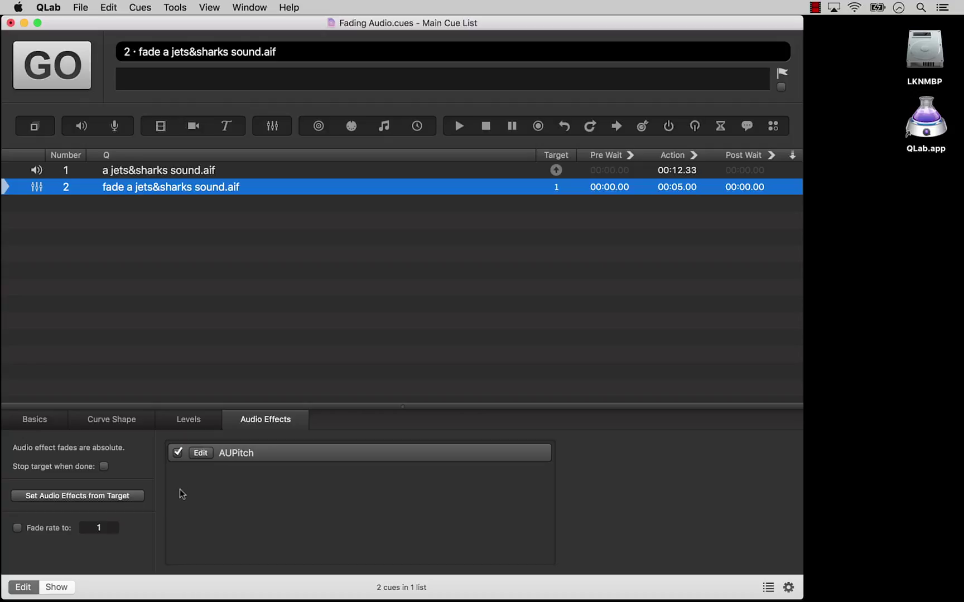
Copy the sound's audio effects into the fade and raise its AUPitch to 696 cents
left_click(138, 496)
left_click(210, 453)
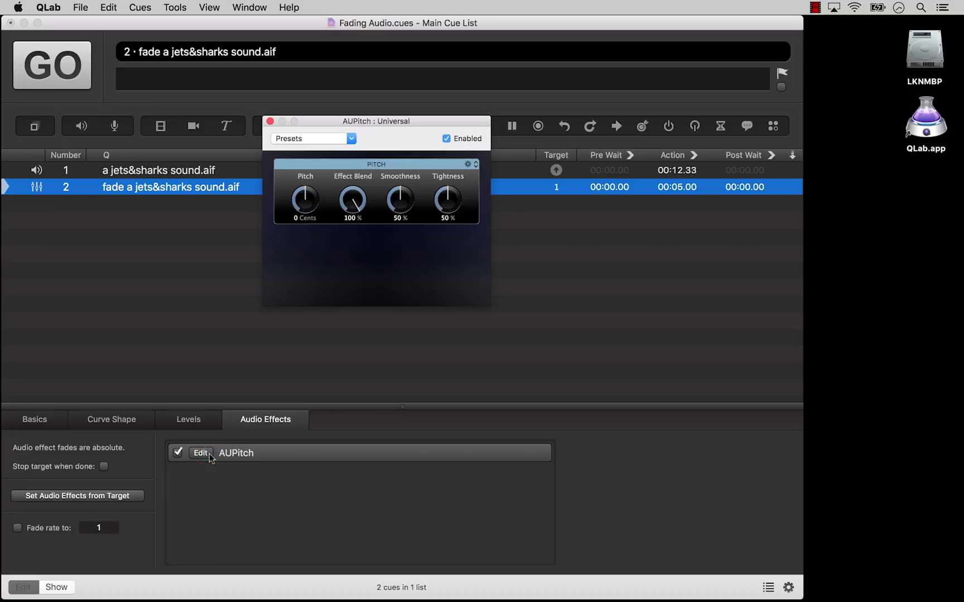
mouse_move(306, 193)
mouse_move(306, 193)
left_mouse_down()
mouse_move(321, 192)
mouse_move(307, 194)
left_mouse_up()
Compare fade cue 2's AUPitch window against cue 1's own 0-cent AUPitch settings
left_click(245, 167)
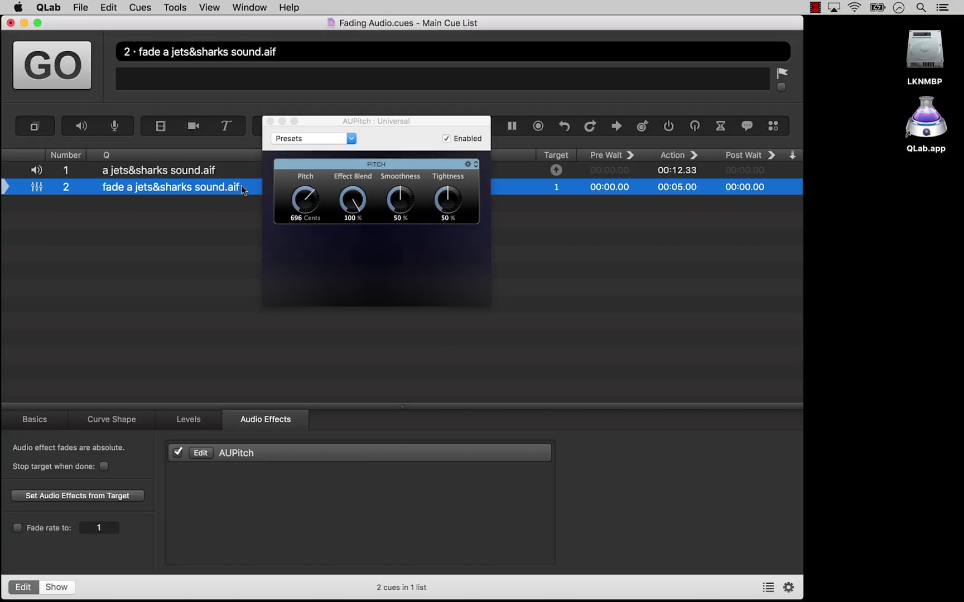
left_click(228, 170)
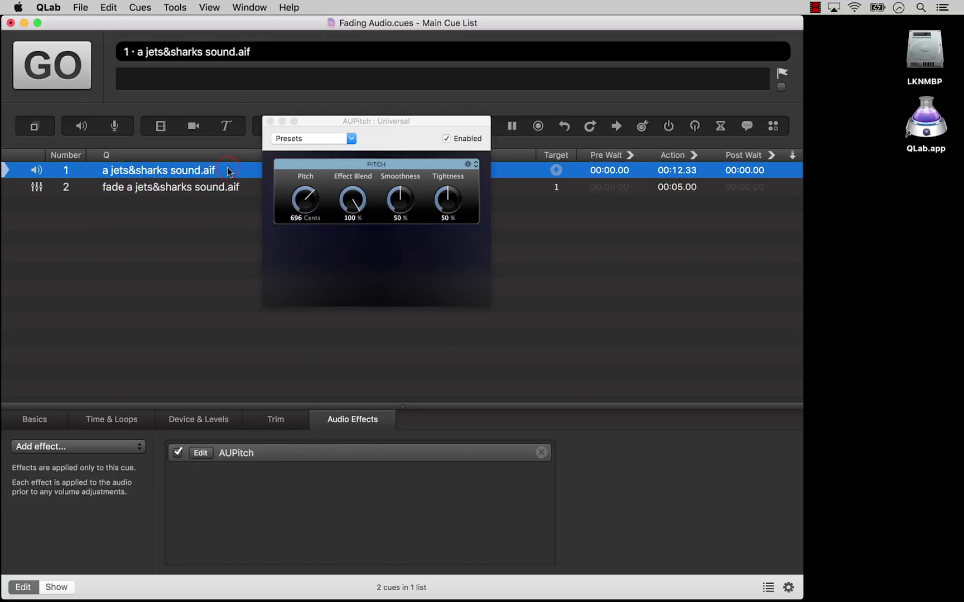
left_click(201, 453)
left_click_drag(314, 124, 544, 120)
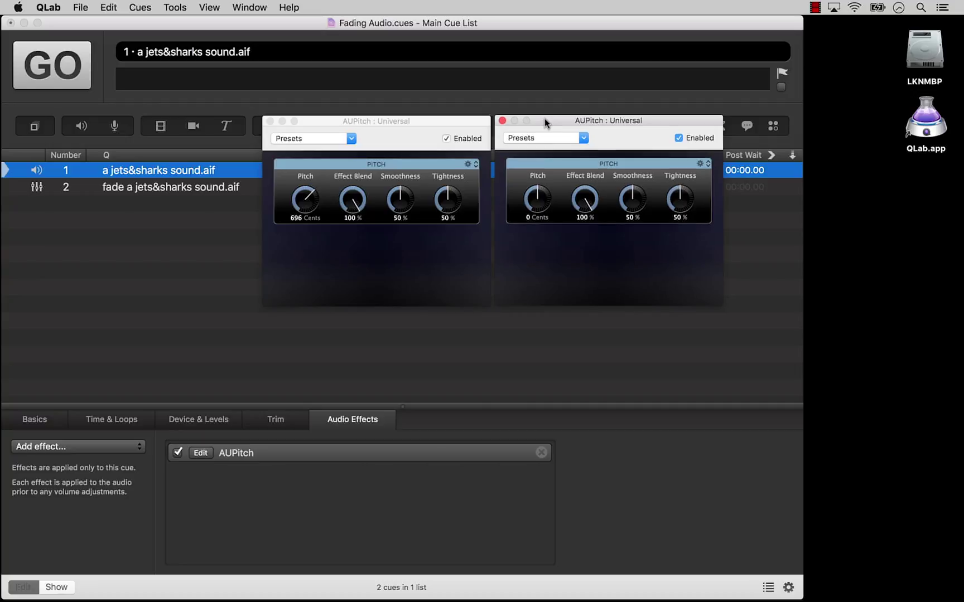
left_click(453, 120)
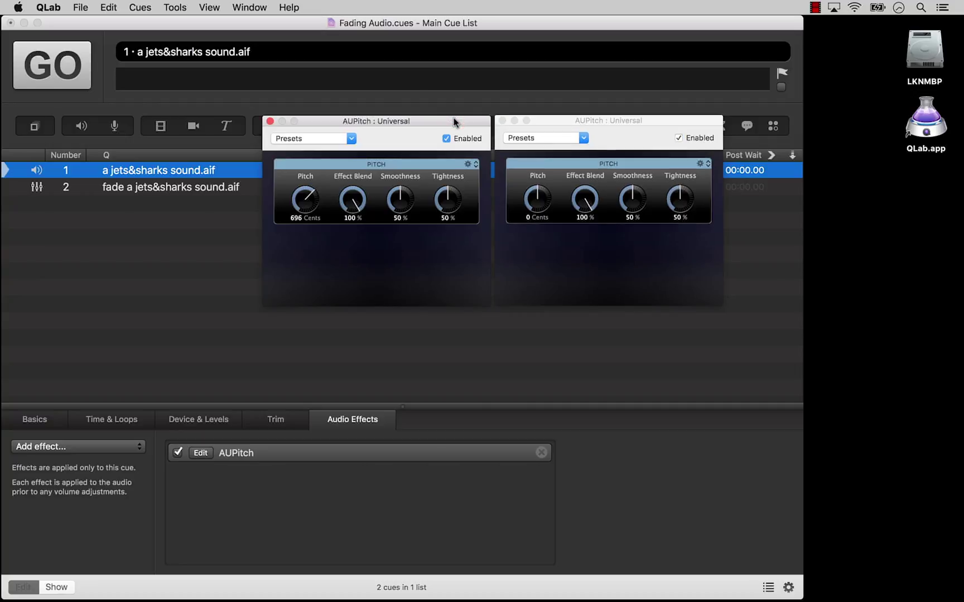
left_click(564, 123)
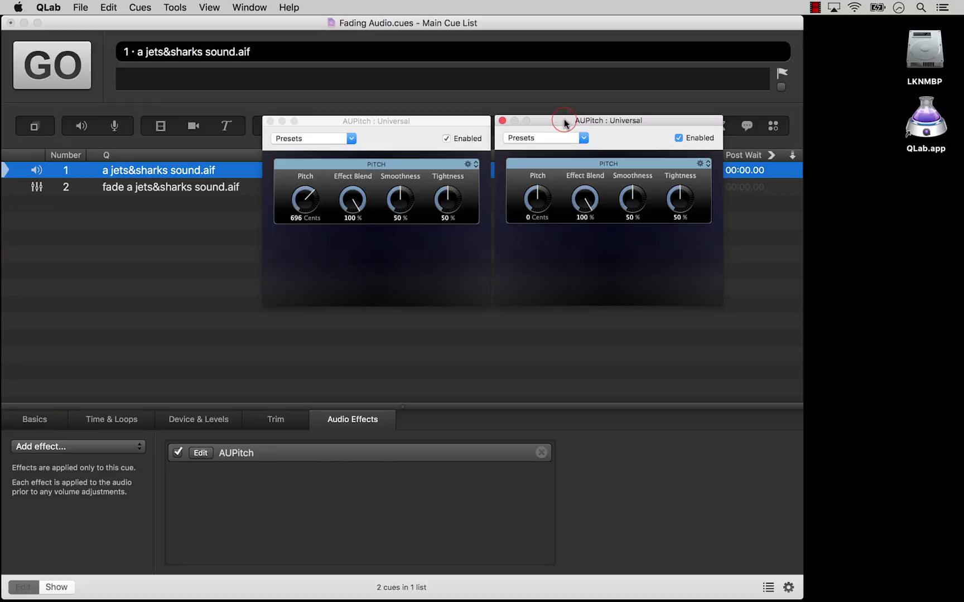
left_click(501, 120)
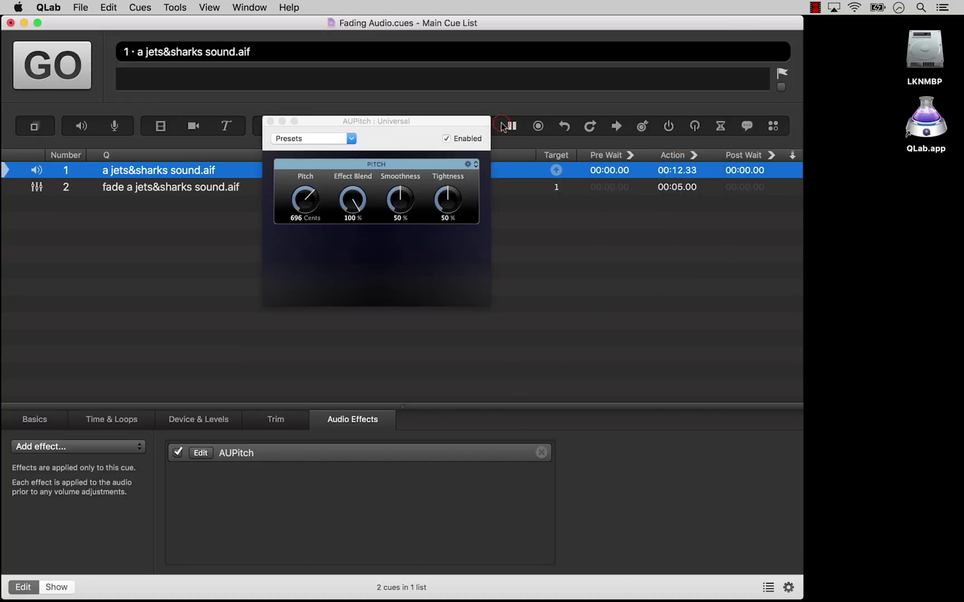
Set the pitch to 24 cents and reselect fade cue 2
mouse_move(313, 199)
left_mouse_down()
mouse_move(314, 222)
mouse_move(313, 198)
left_mouse_up()
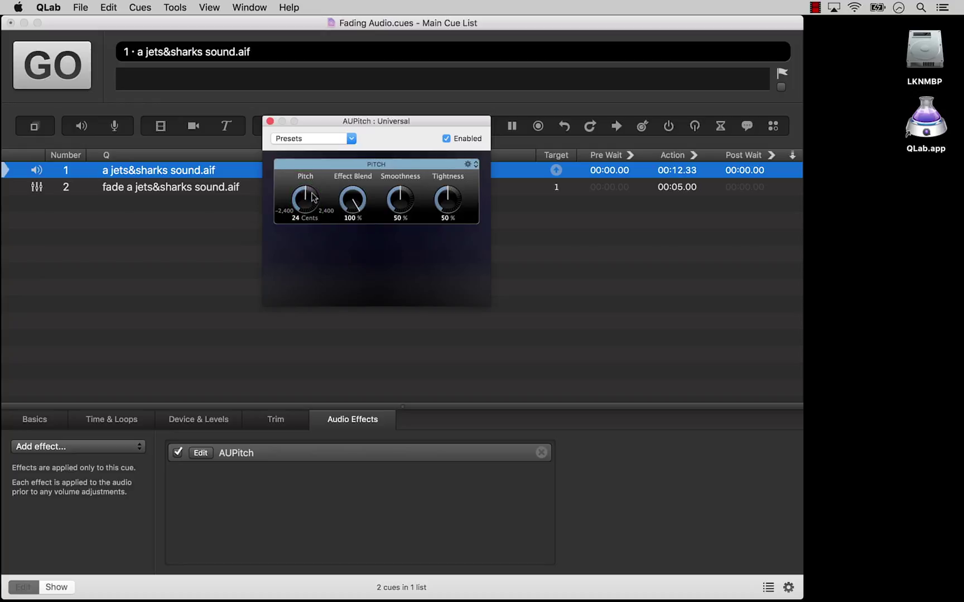
left_click(244, 190)
left_click(243, 190)
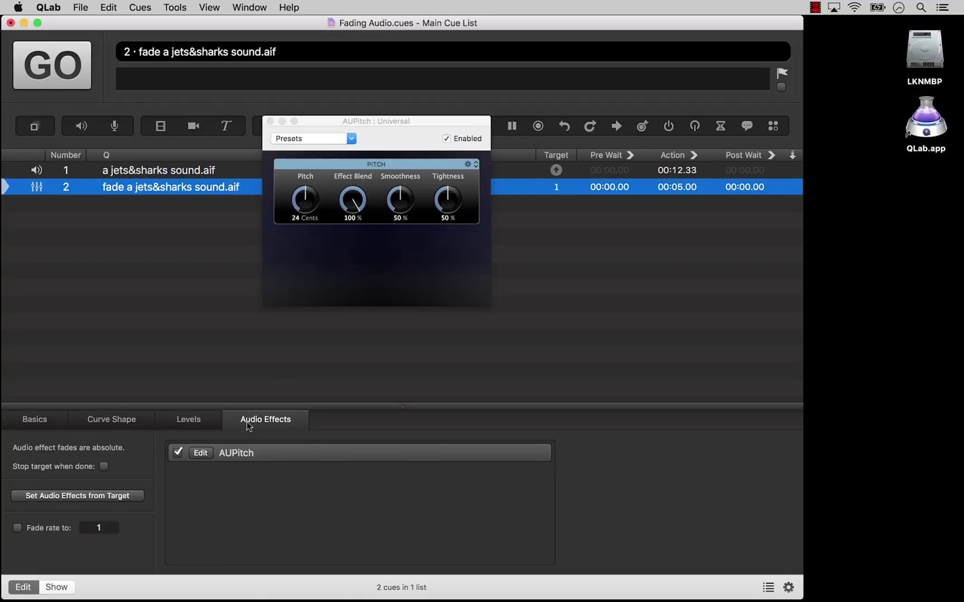
Turn off Live Preview in the fade cue's Levels tab and select sound cue 1
left_click(211, 424)
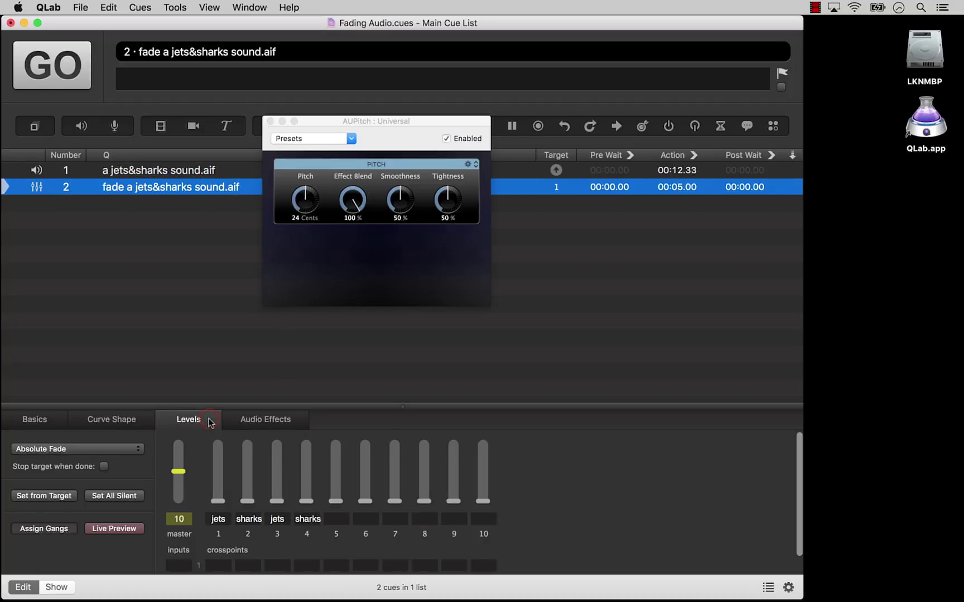
left_click(139, 532)
left_click(219, 172)
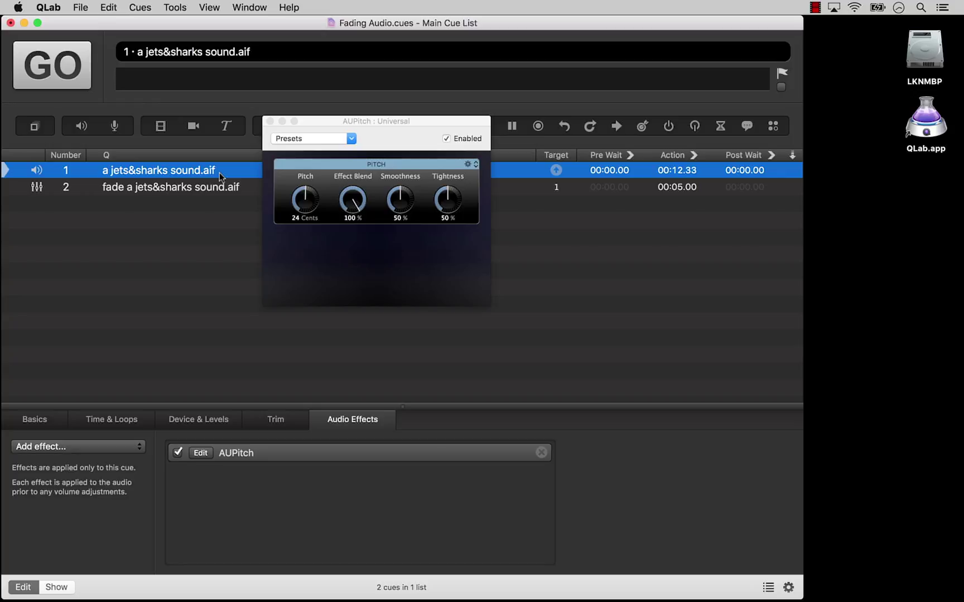
Play cue 1 and bend the AUPitch knob downward, then close the AUPitch window
key("space")
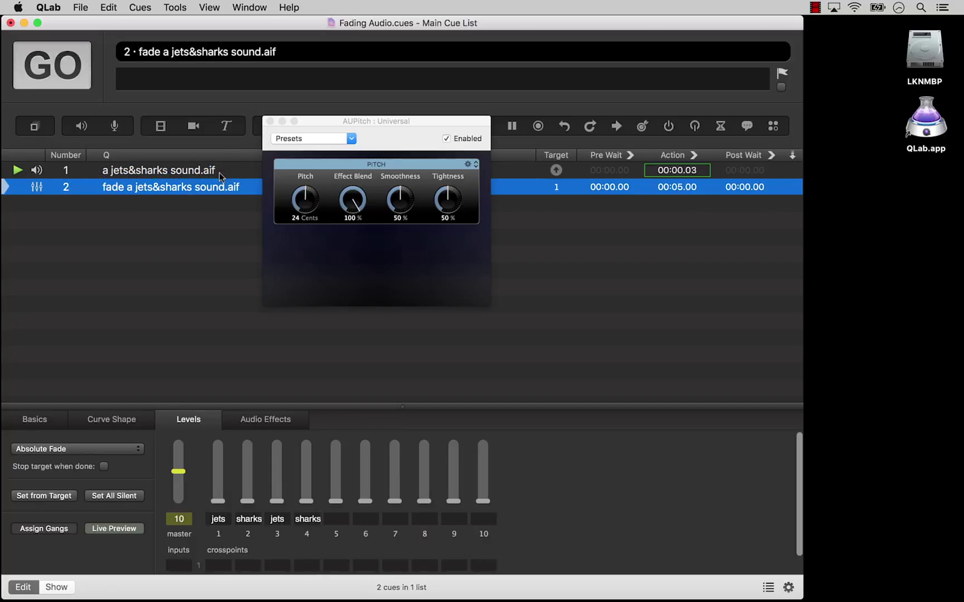
left_click(304, 197)
mouse_move(305, 197)
left_mouse_down()
mouse_move(305, 221)
mouse_move(305, 180)
mouse_move(306, 194)
left_mouse_up()
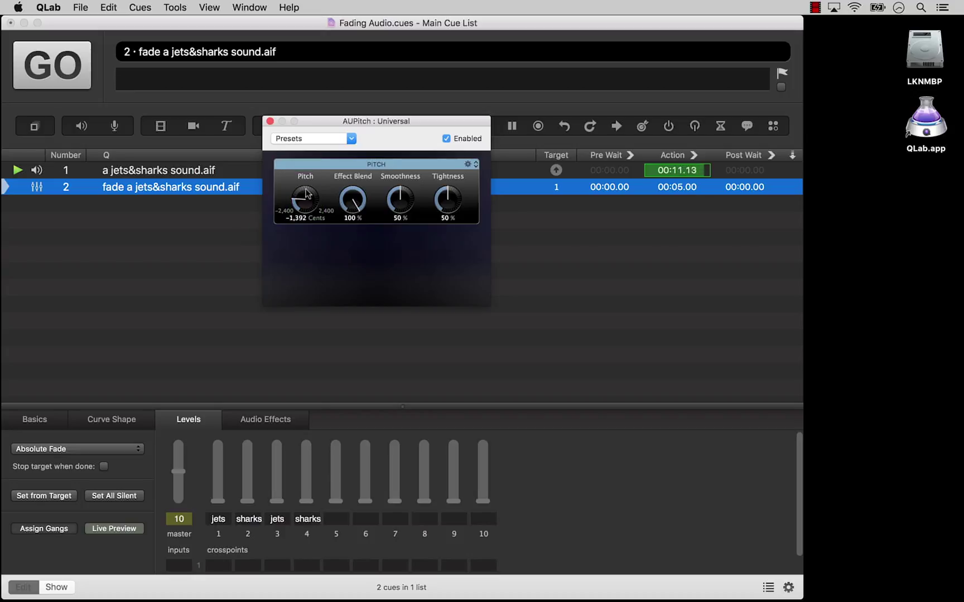
left_click(270, 122)
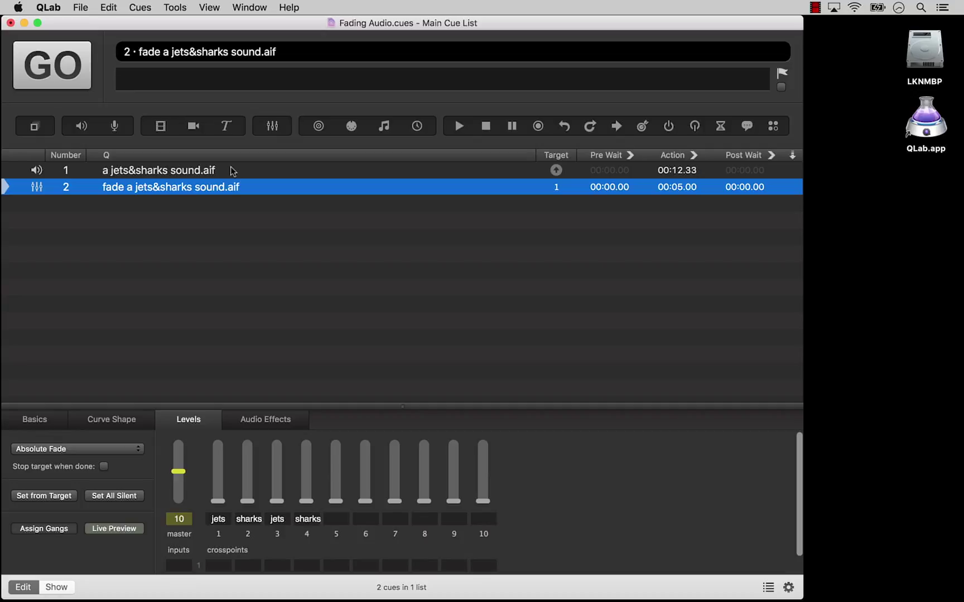
Play cue 1 again and run fade cue 2 on it
left_click(233, 172)
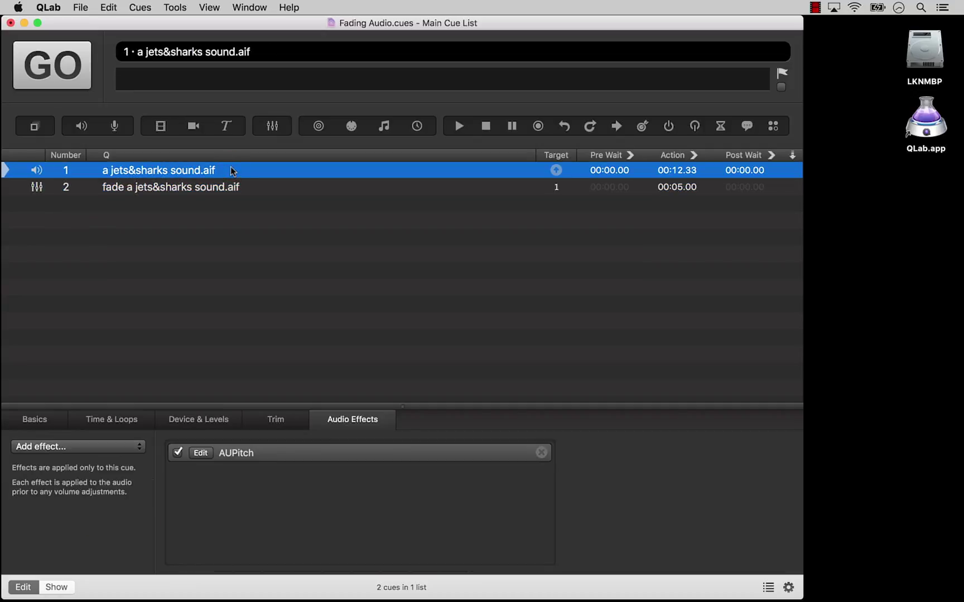
key("space")
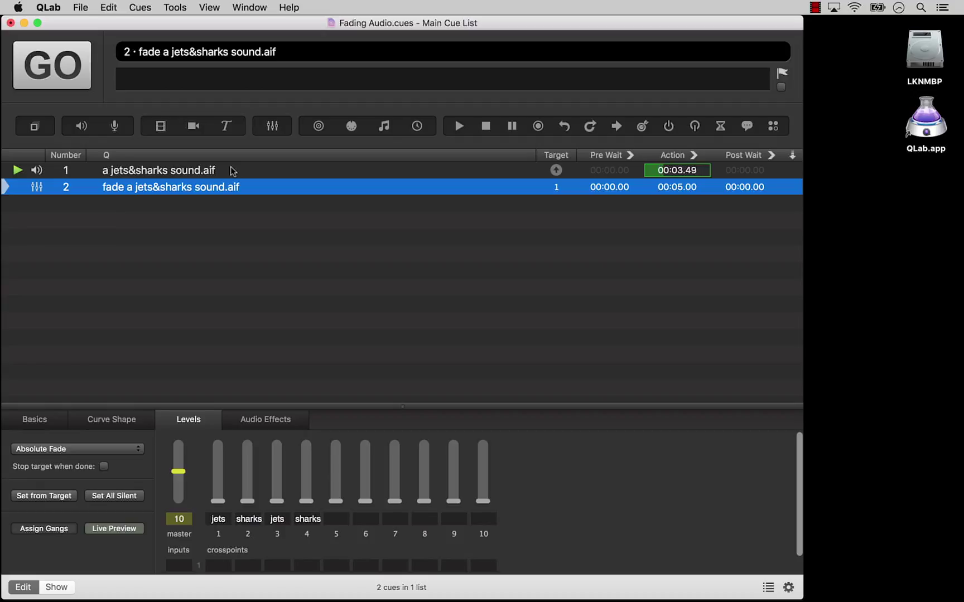
key("space")
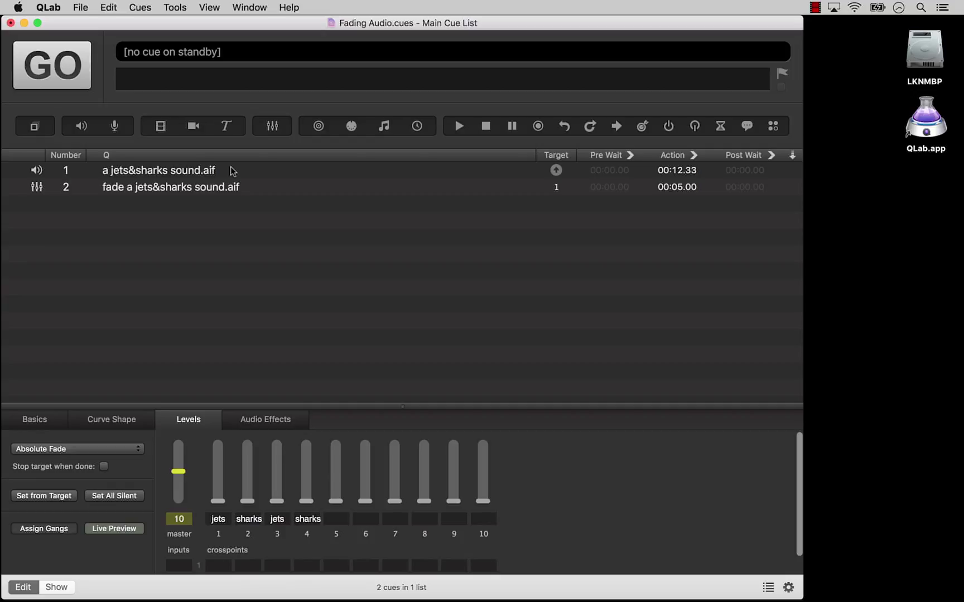
Delete all existing cues from the cue list
left_click(233, 171)
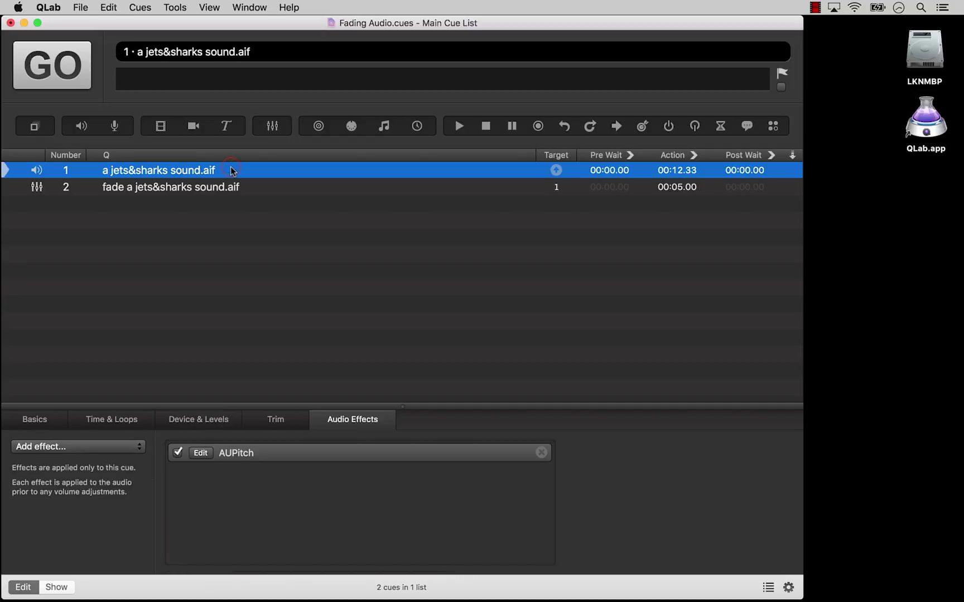
key("super+a")
key("super+BackSpace")
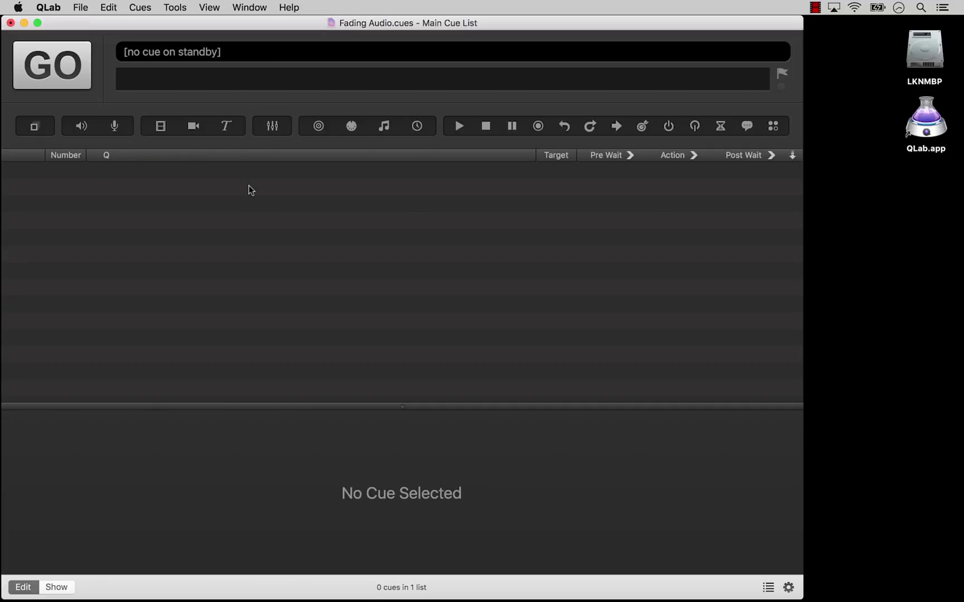
Create an audio cue playing carol's room.aif and a fade cue targeting it
left_click(76, 129)
left_click(555, 169)
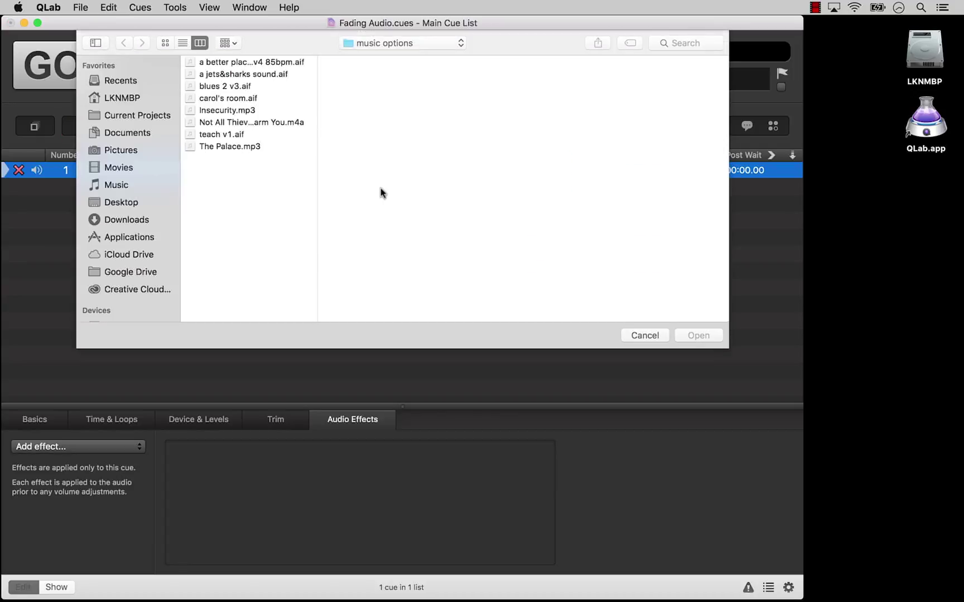
double_click(210, 99)
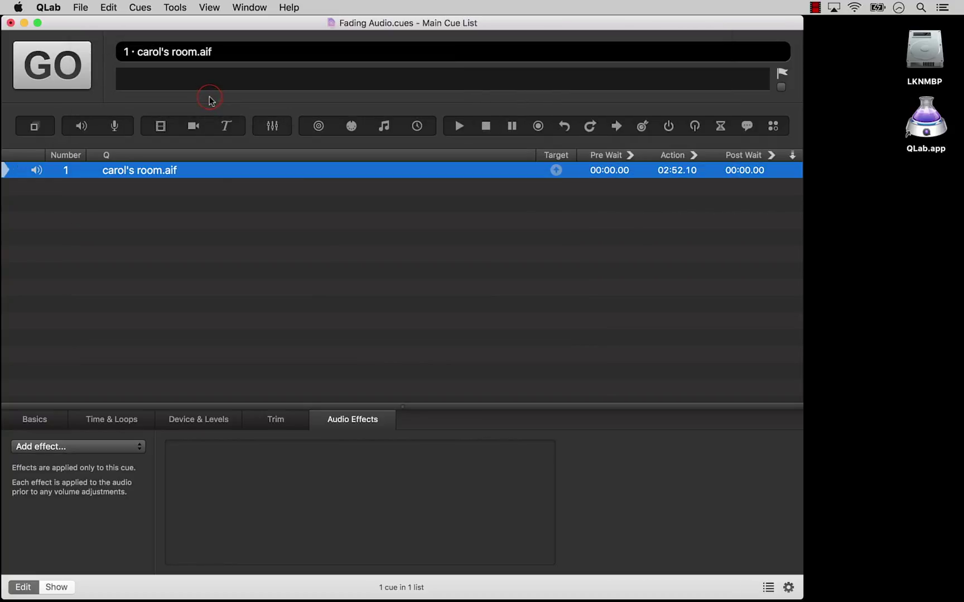
left_click(285, 128)
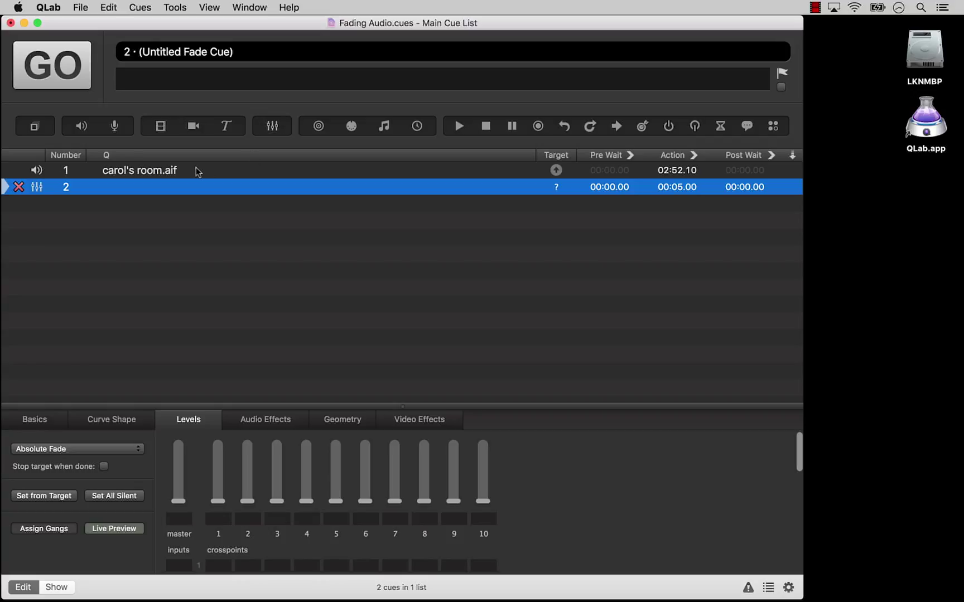
left_click_drag(170, 174, 168, 187)
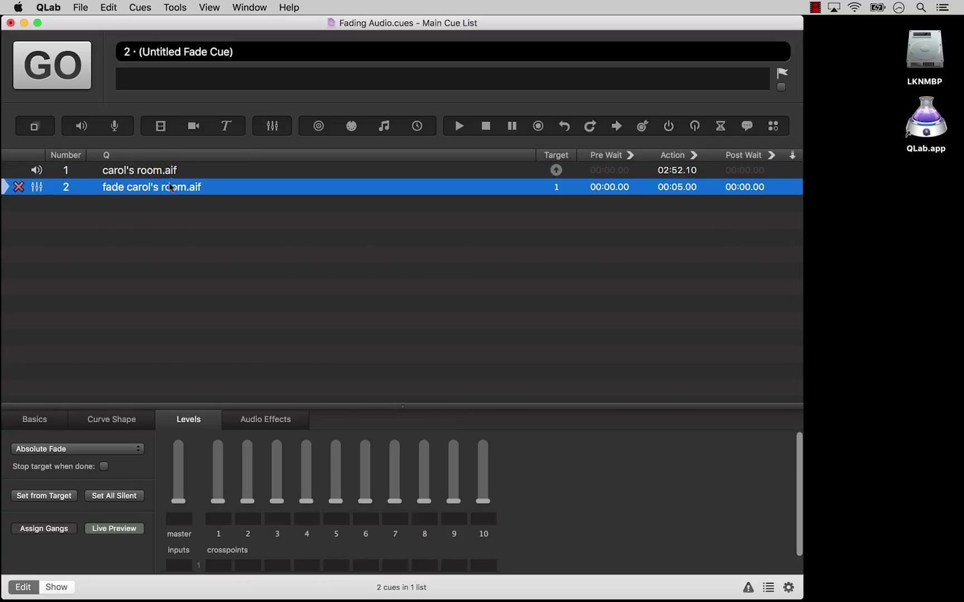
Add an Apple AUGraphicEQ effect to carol's room.aif, then view the fade cue's audio effects
left_click(187, 170)
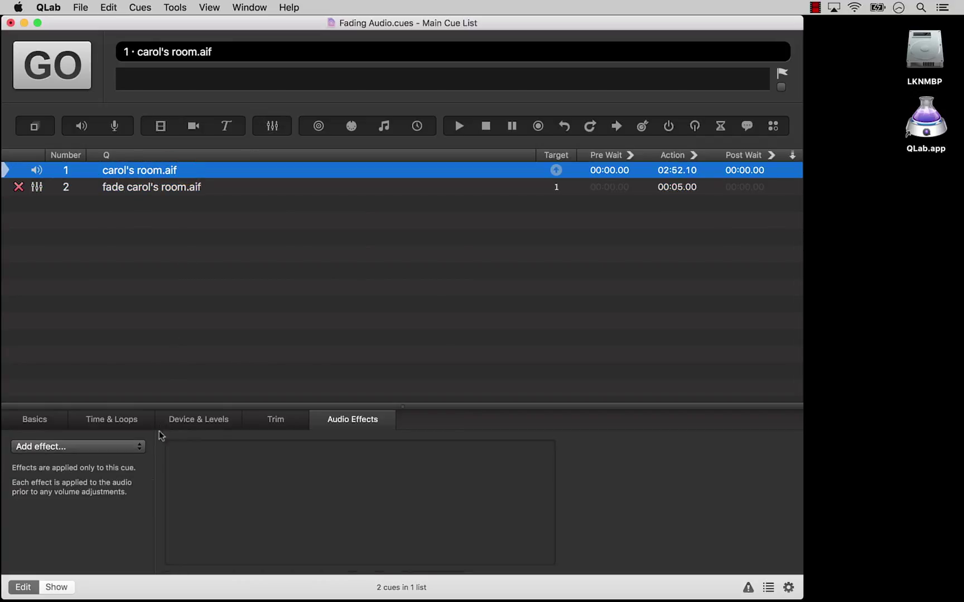
left_click(141, 448)
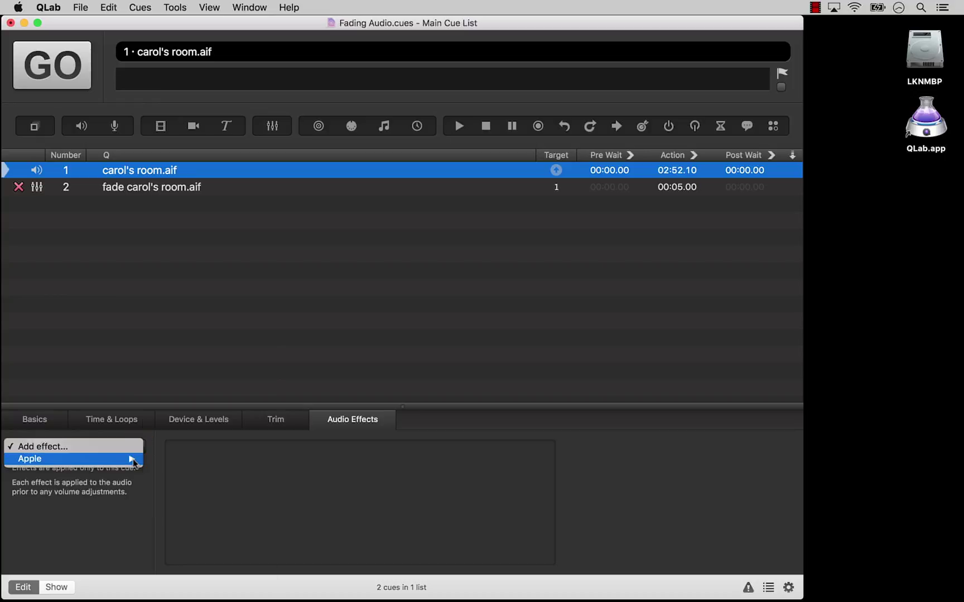
mouse_move(133, 462)
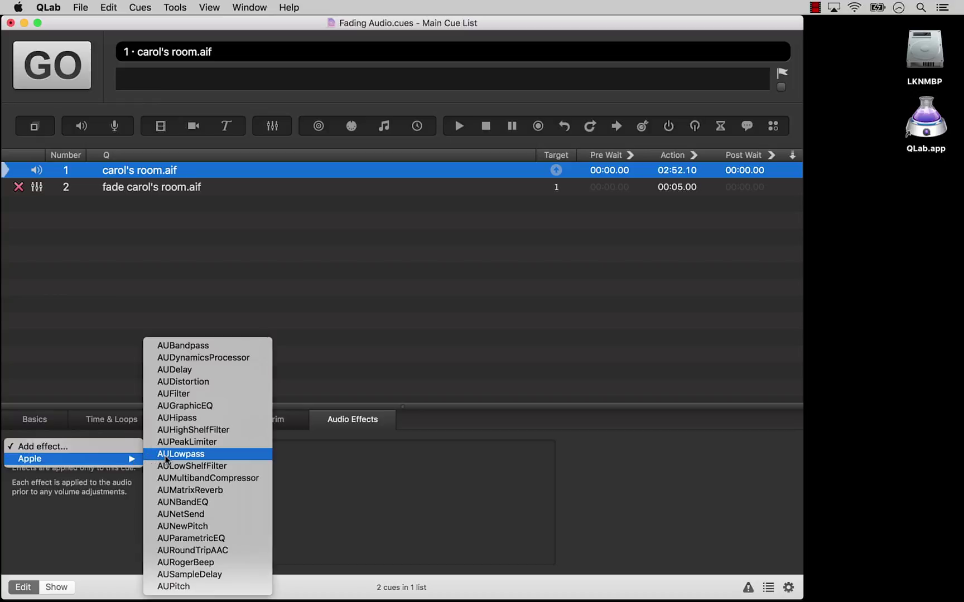
left_click(173, 409)
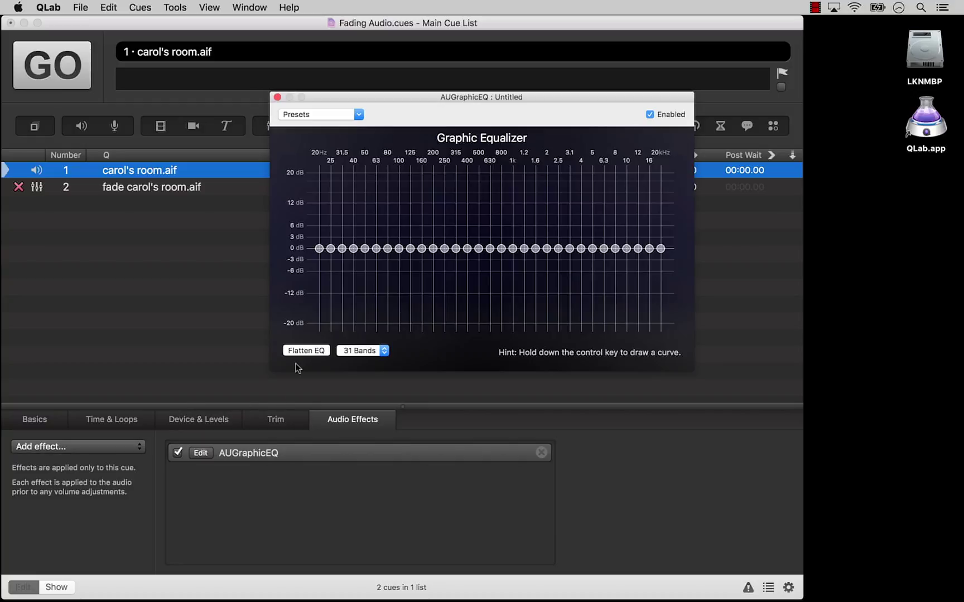
left_click(277, 97)
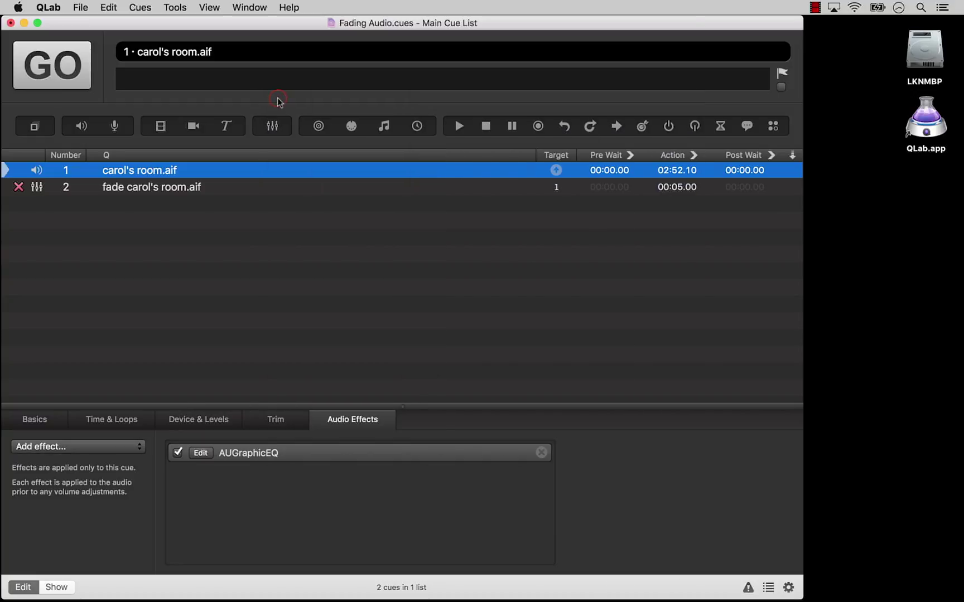
left_click(232, 189)
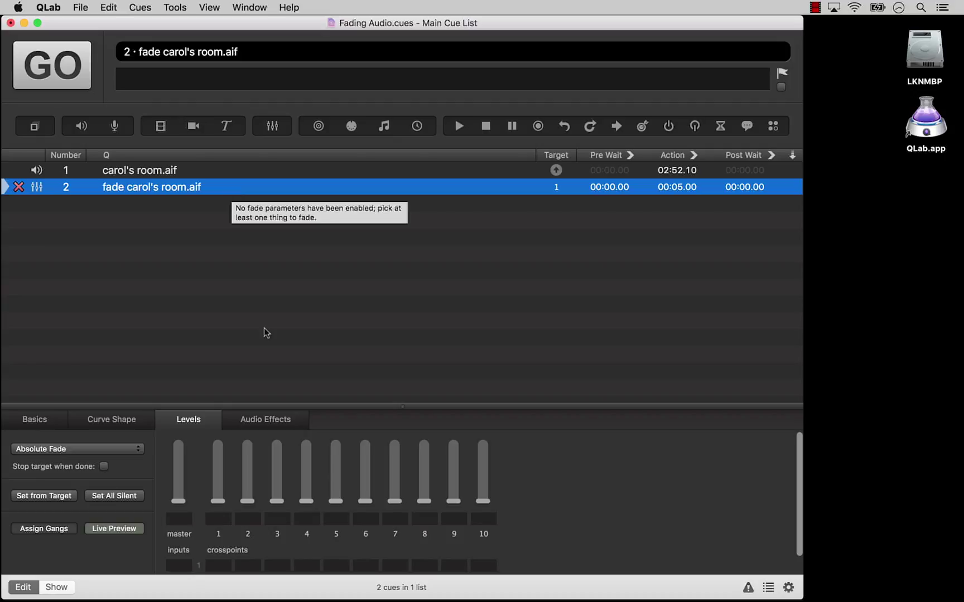
left_click(298, 422)
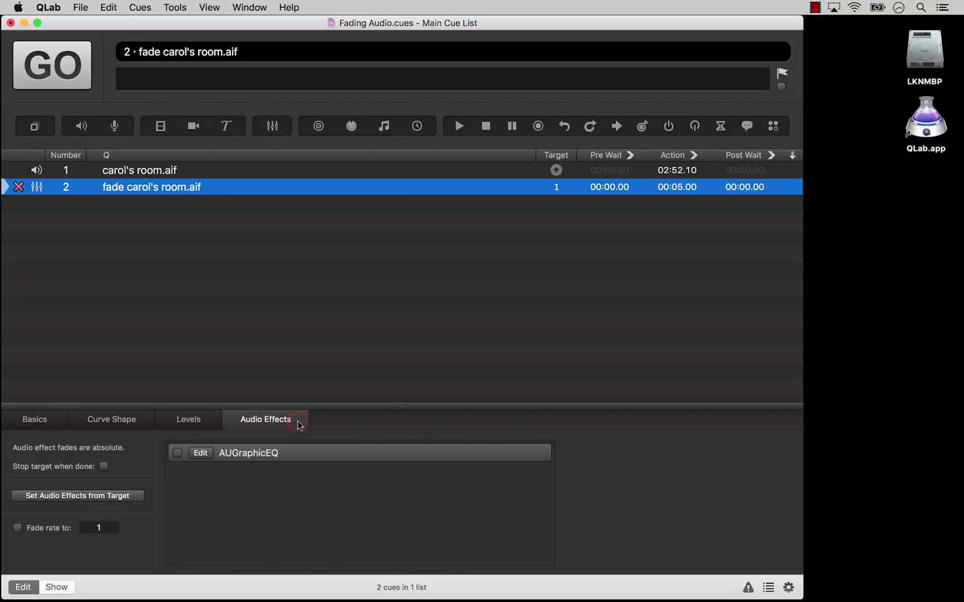
Enable the AUGraphicEQ fade and set its curve to the User preset Letter A
left_click(179, 455)
left_click(201, 453)
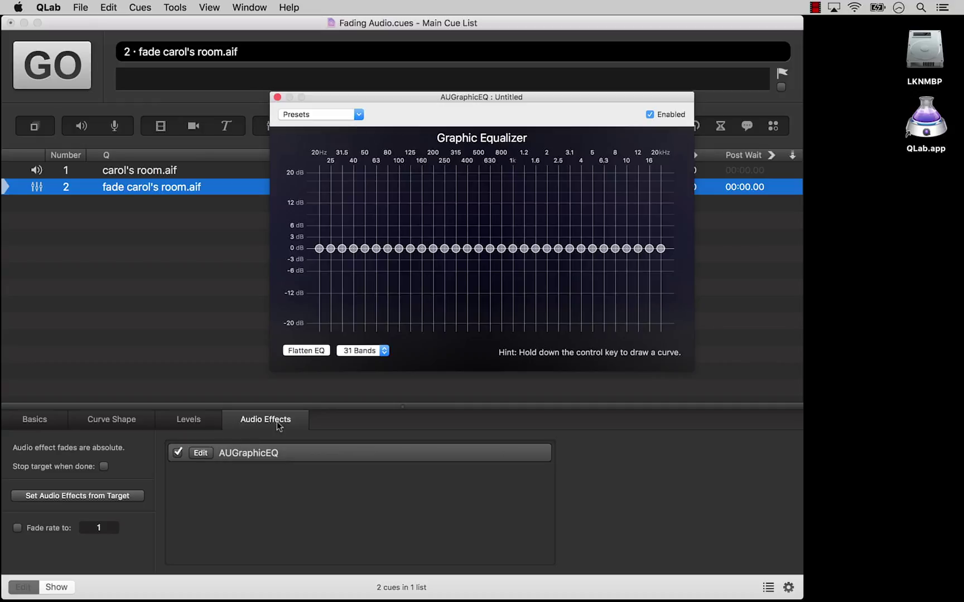
left_click(351, 114)
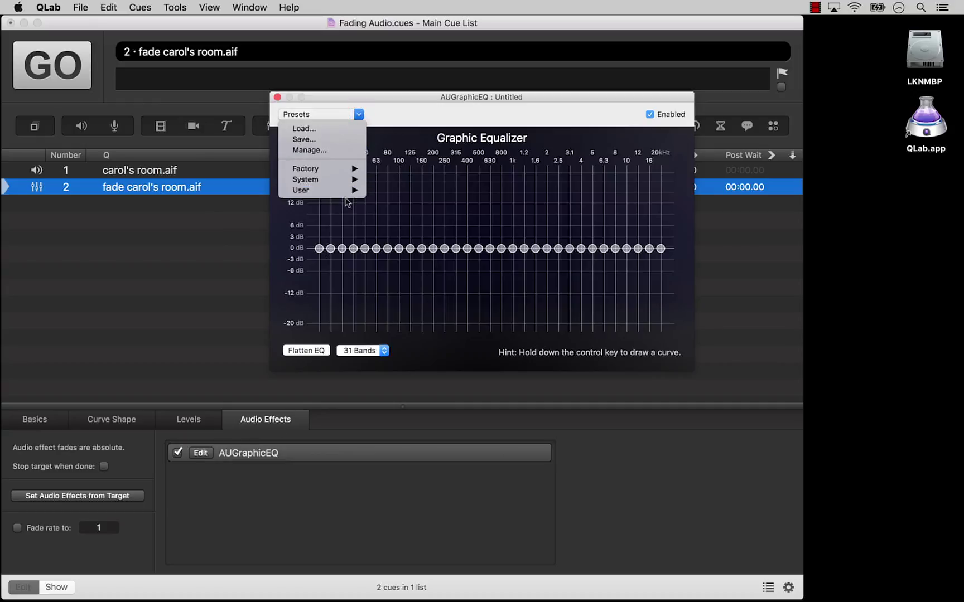
mouse_move(346, 192)
left_click(402, 190)
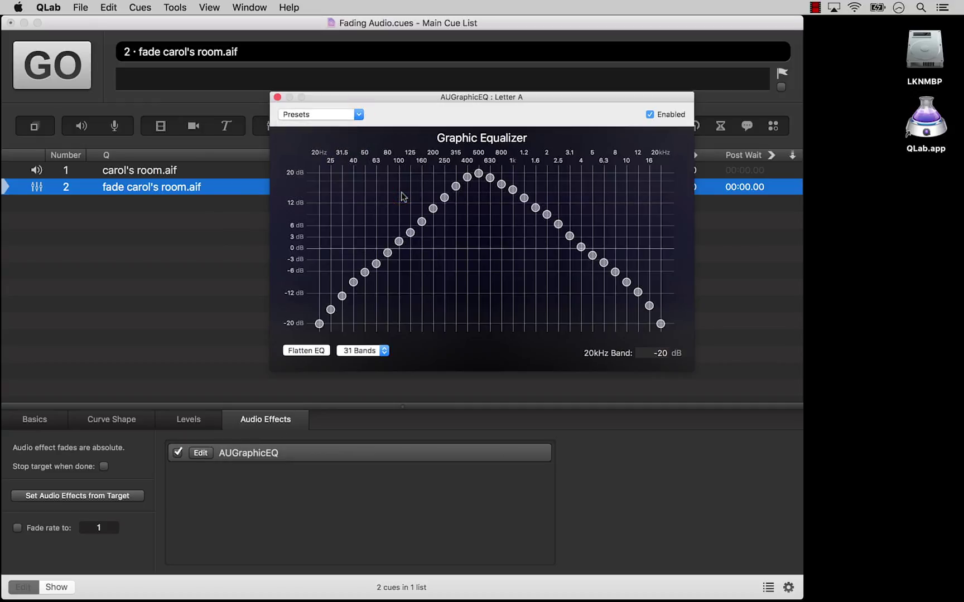
left_click(277, 97)
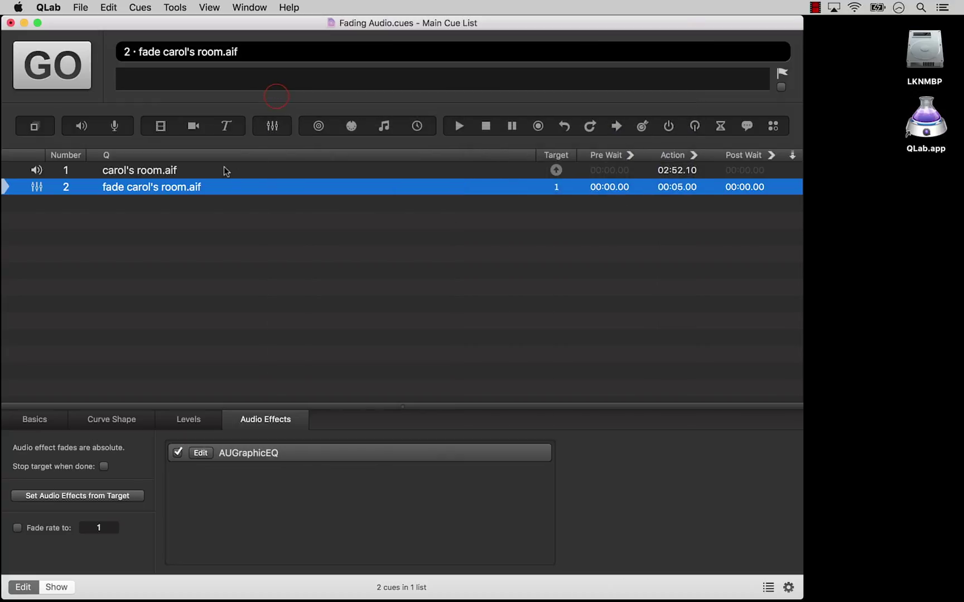
Play carol's room.aif with its EQ fade, then stop playback with Escape
left_click(219, 171)
key("space")
key("space")
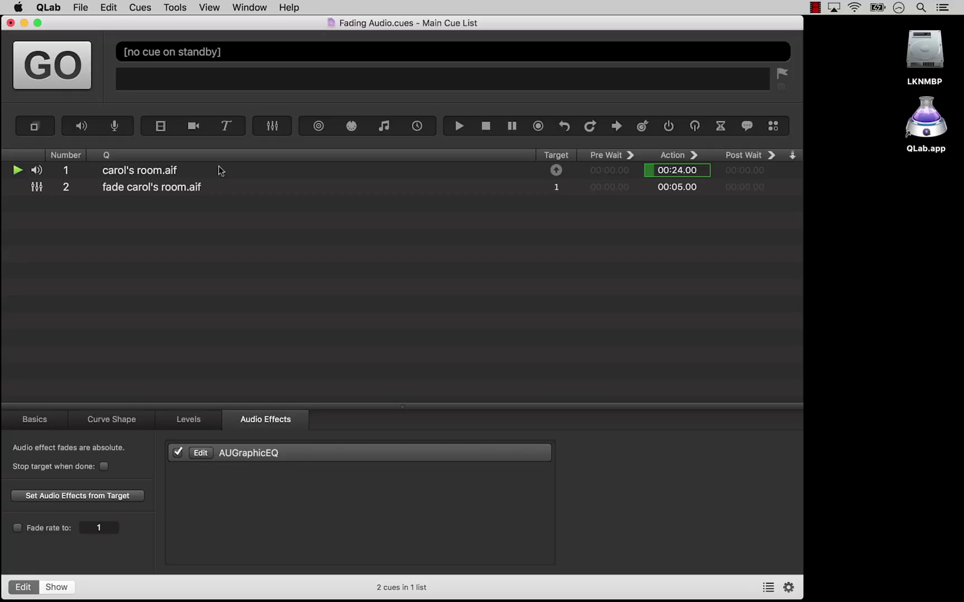
key("Escape")
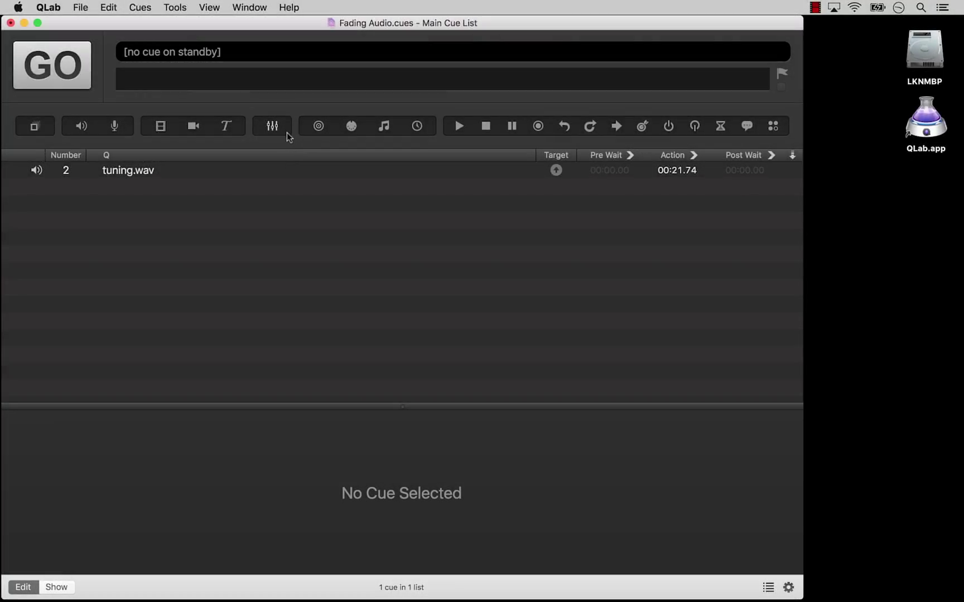
Add a new fade cue, leaving its master level change turned off
left_click(287, 131)
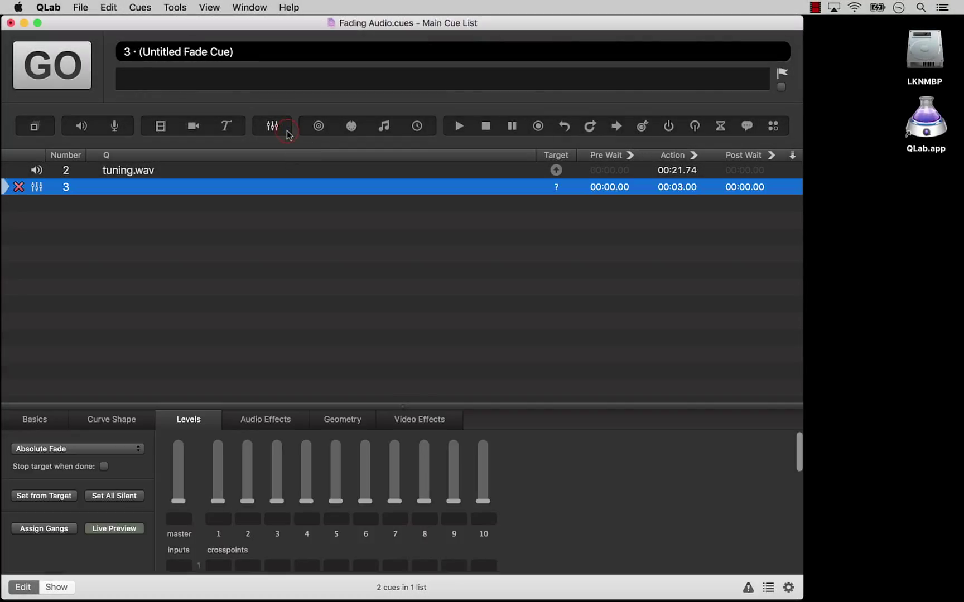
mouse_move(178, 501)
left_mouse_down()
mouse_move(178, 456)
mouse_move(176, 505)
left_mouse_up()
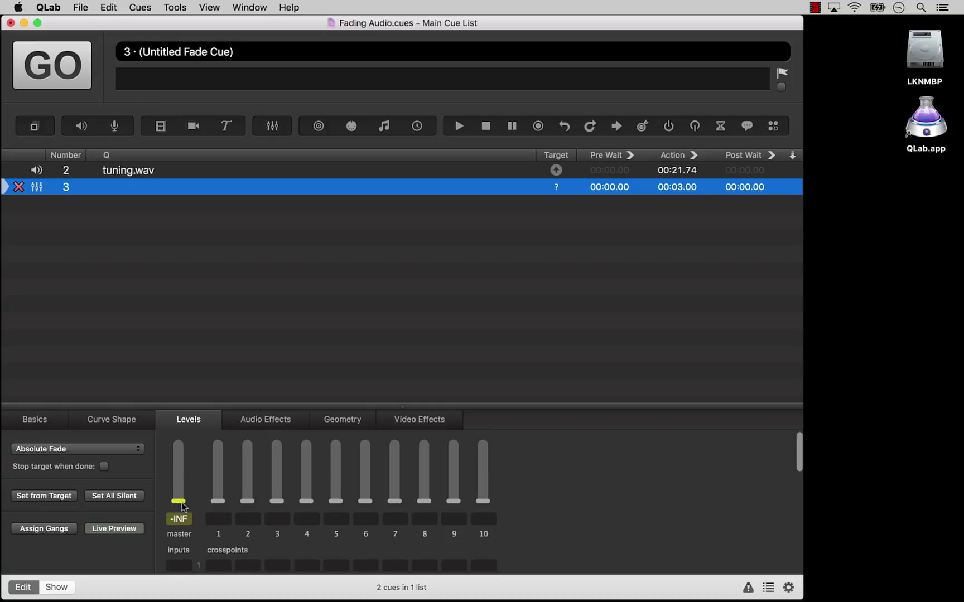
left_click(180, 503)
Set tuning.wav's channel 1 level to 0 and channel 2 to -inf
left_click(166, 170)
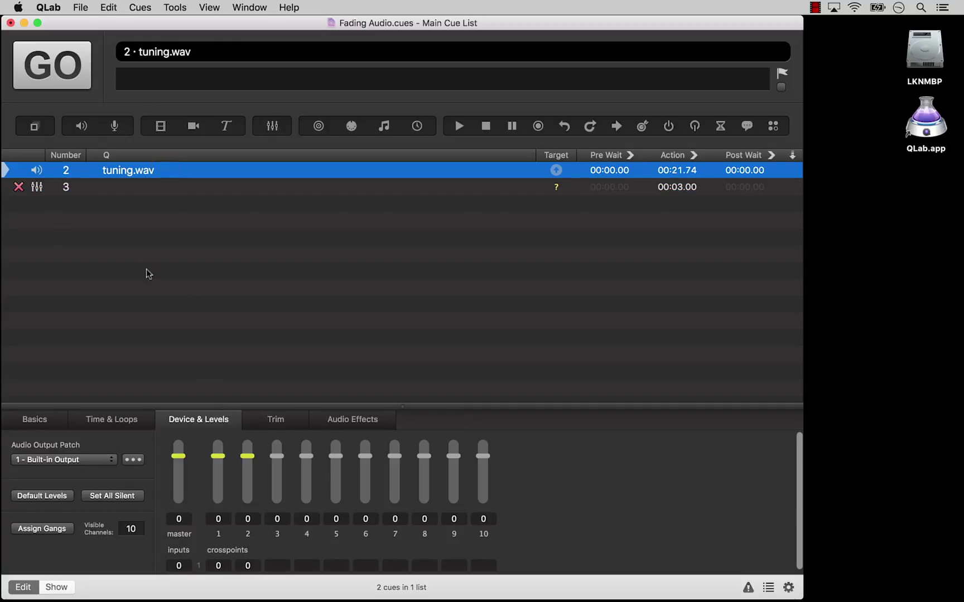
left_click(144, 422)
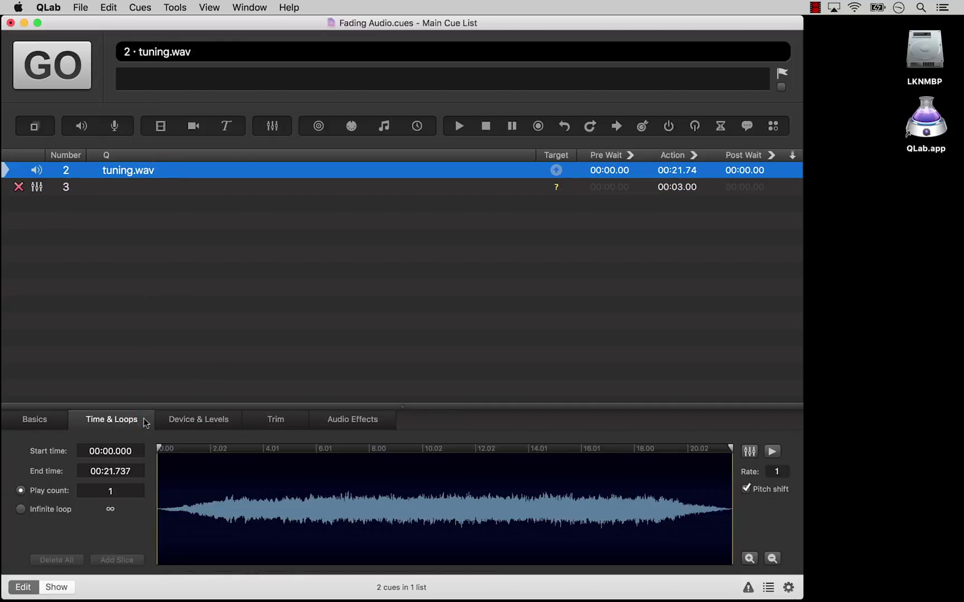
left_click(233, 425)
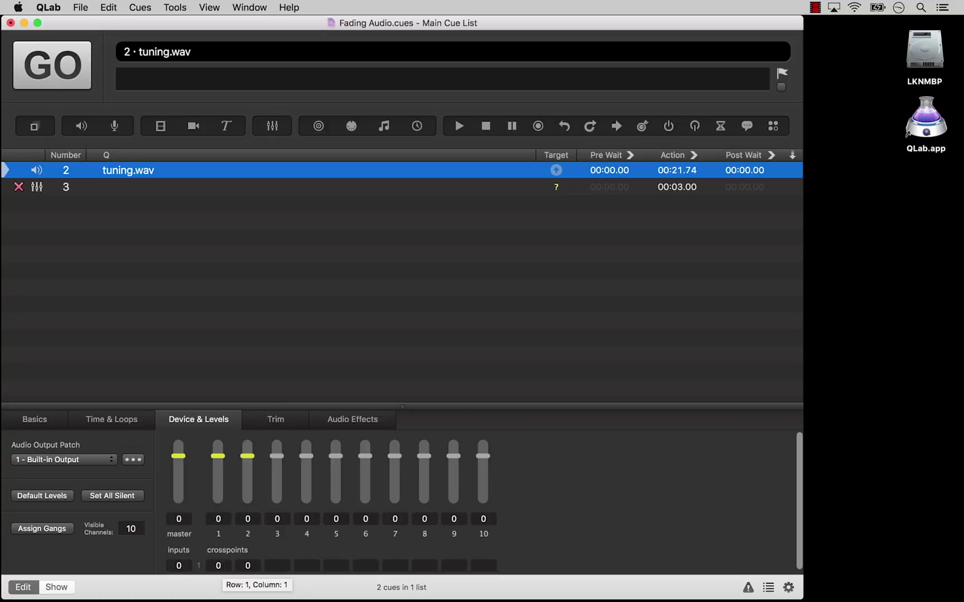
left_click_drag(218, 456, 219, 479)
left_click(218, 519)
type("0")
key("Return")
left_click(248, 519)
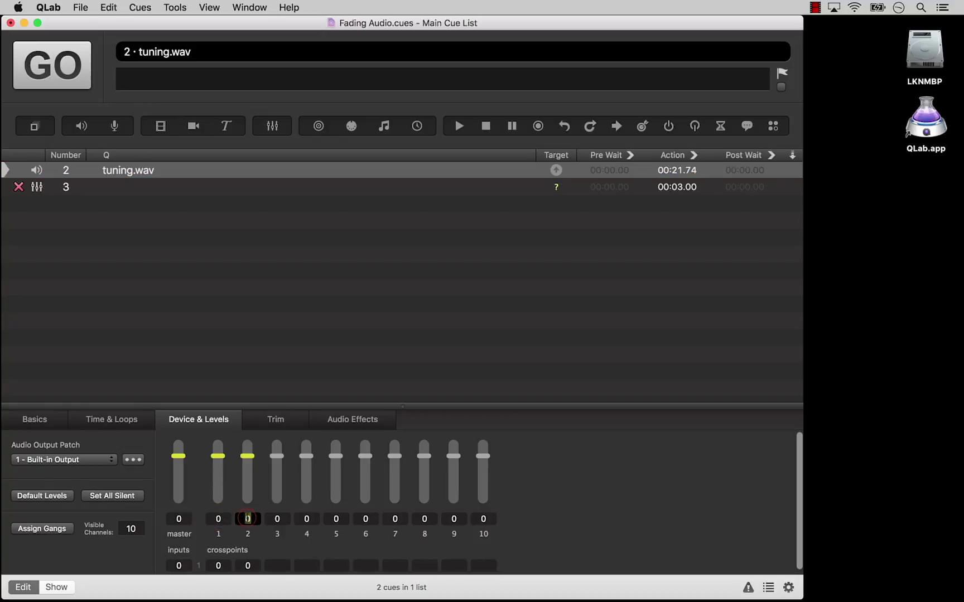
type("-inf")
key("Return")
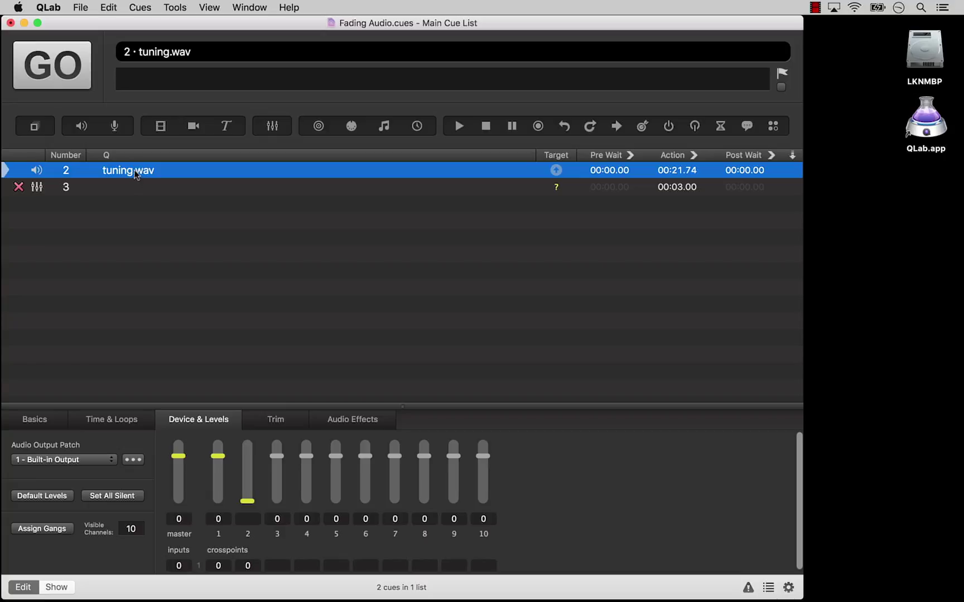
Drag tuning.wav onto fade cue 3 so it becomes fade tuning.wav
left_click(166, 168)
left_click_drag(166, 174, 163, 188)
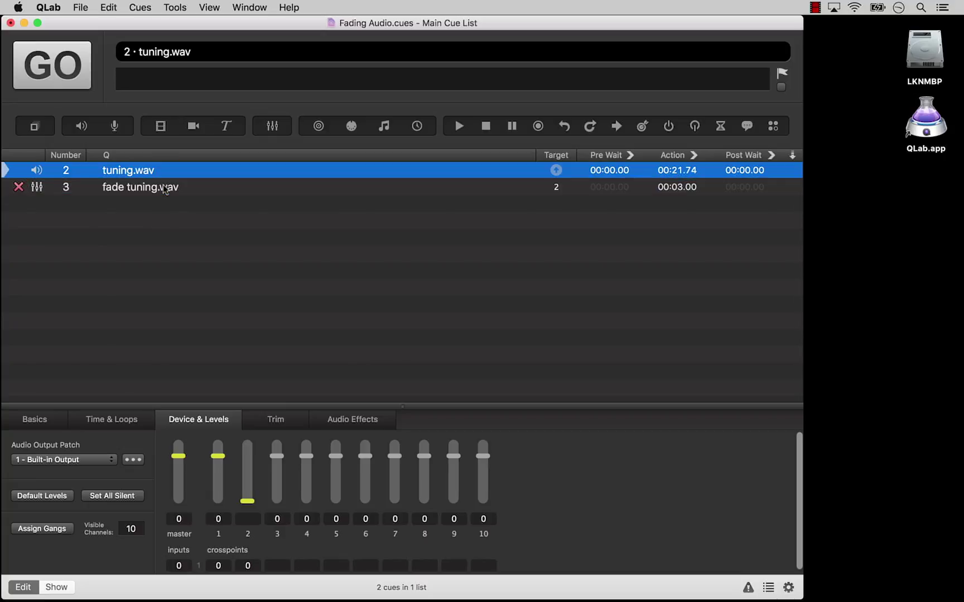
left_click(194, 187)
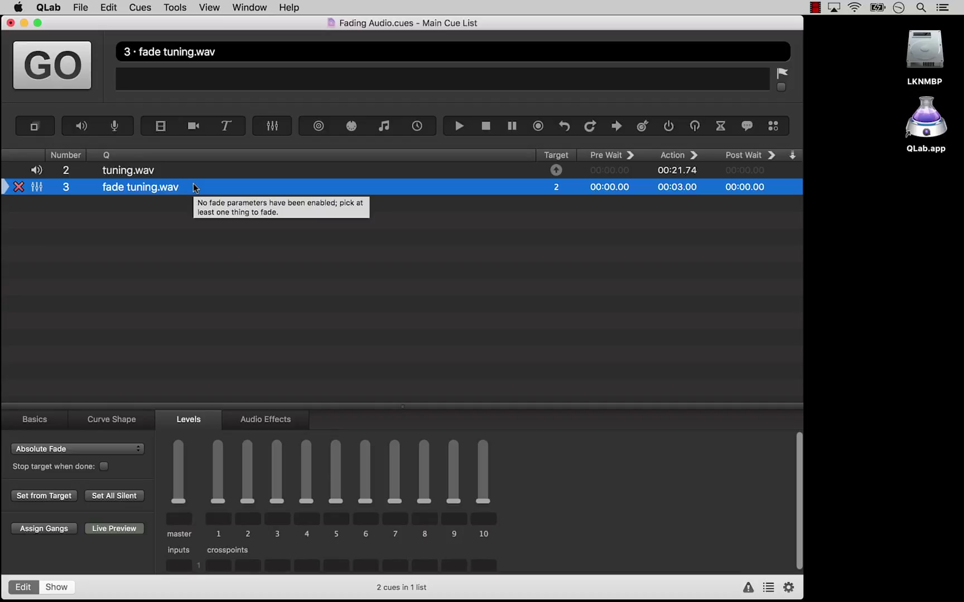
Set the fade's target levels: channel 1 to -INF and channel 2 to 0
left_click(222, 503)
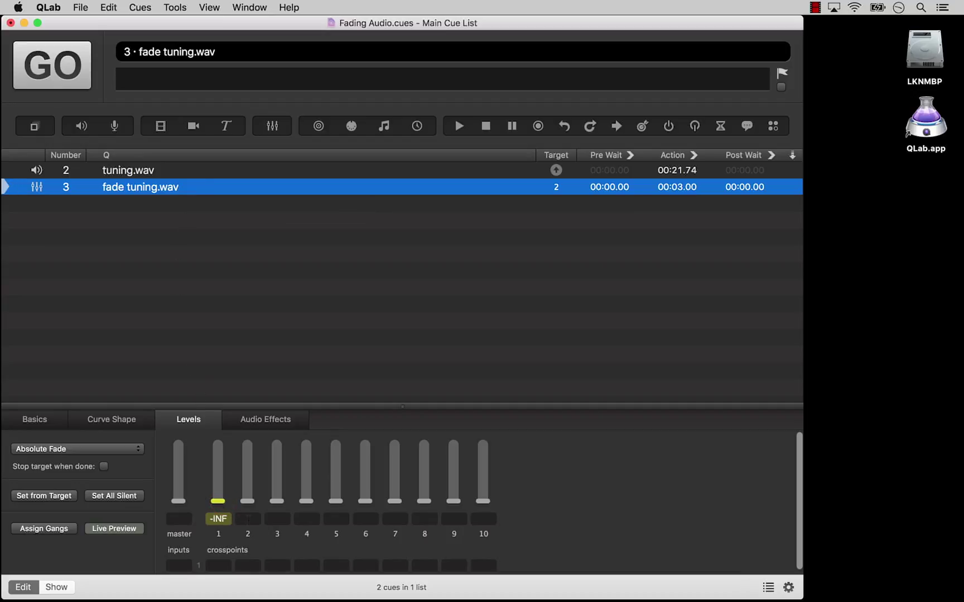
left_click(247, 519)
type("0")
key("Return")
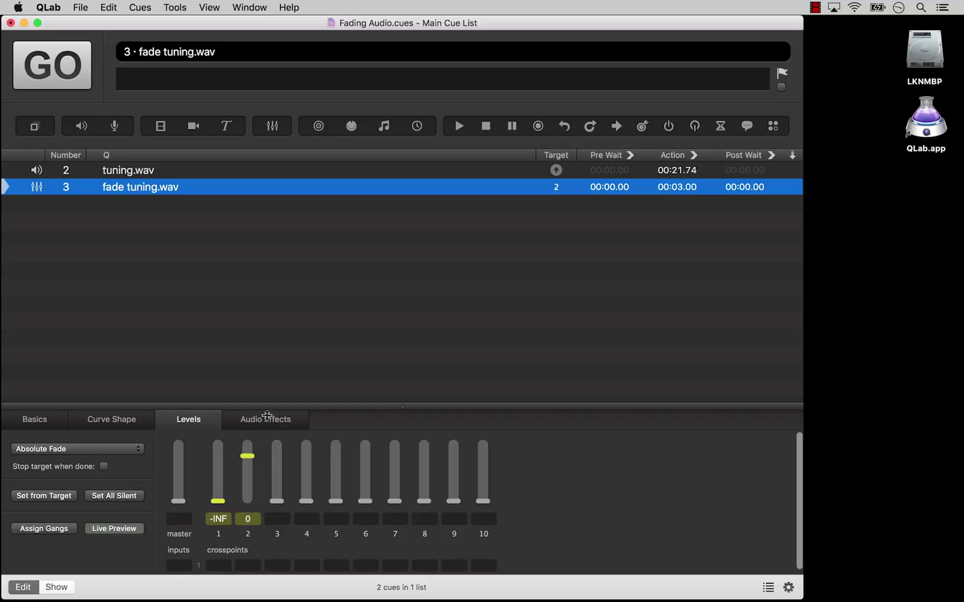
Play tuning.wav and run the fade cue on it
left_click(202, 172)
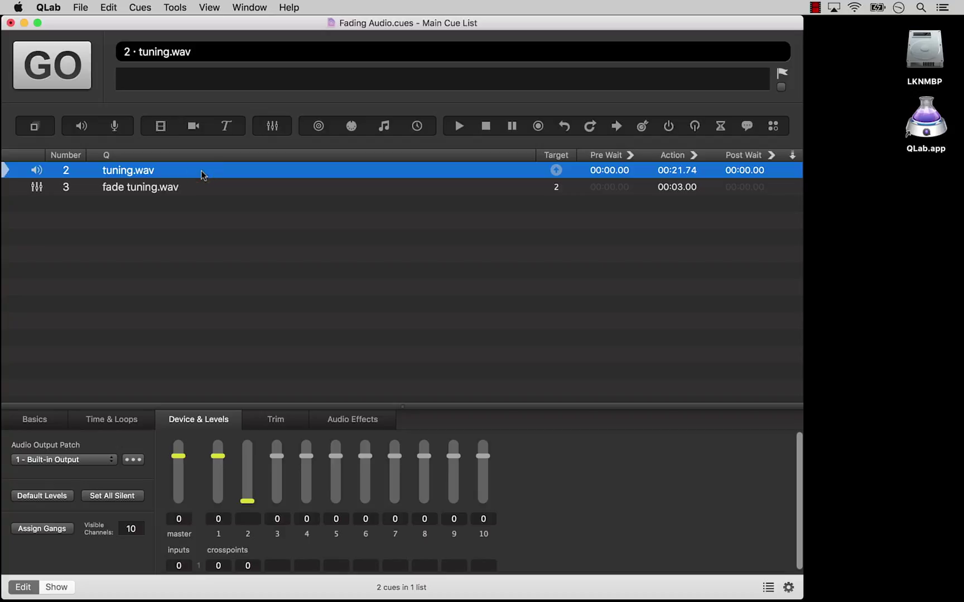
key("space")
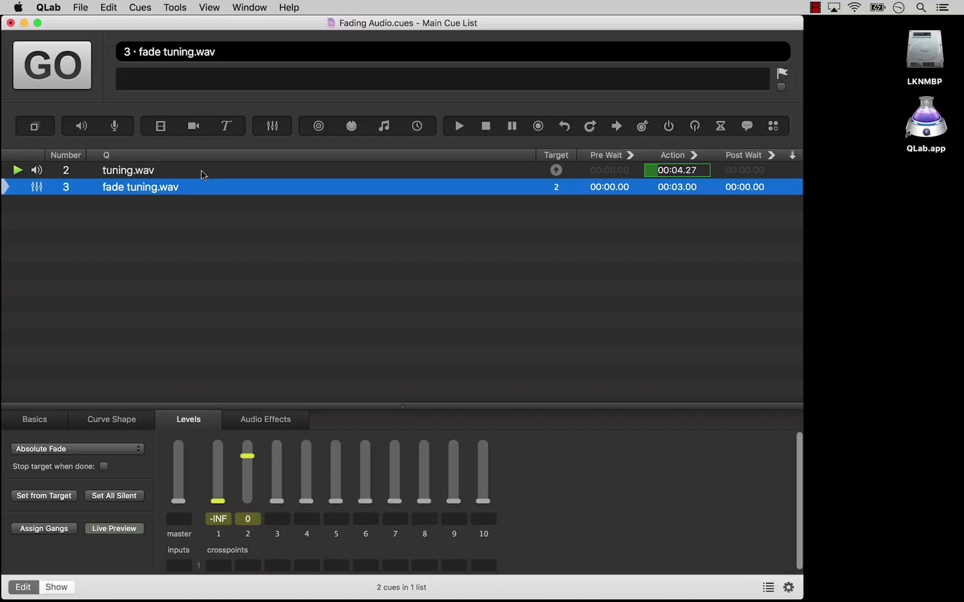
key("space")
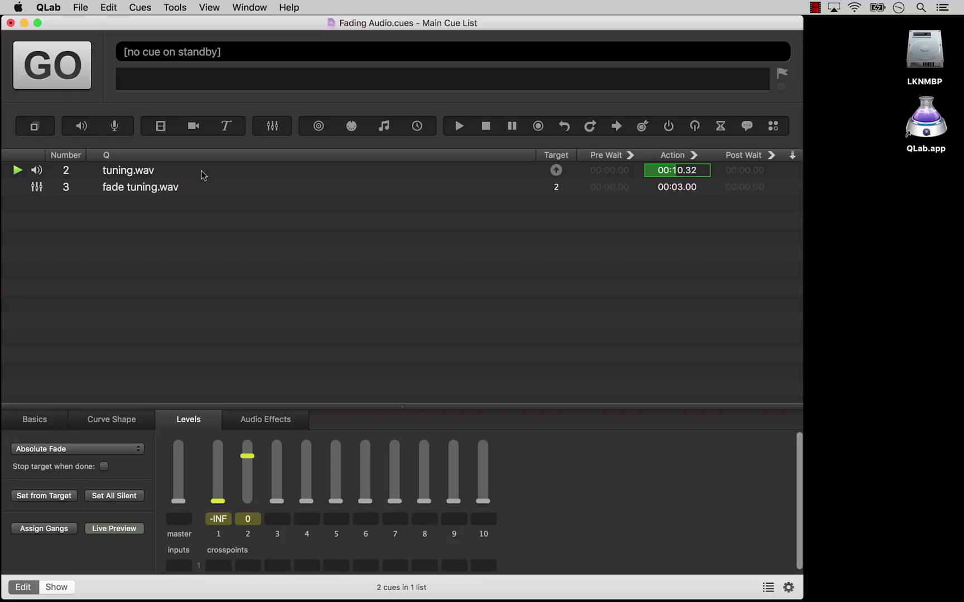
Compare tuning.wav's Device & Levels with fade cue 3's target levels
left_click(201, 170)
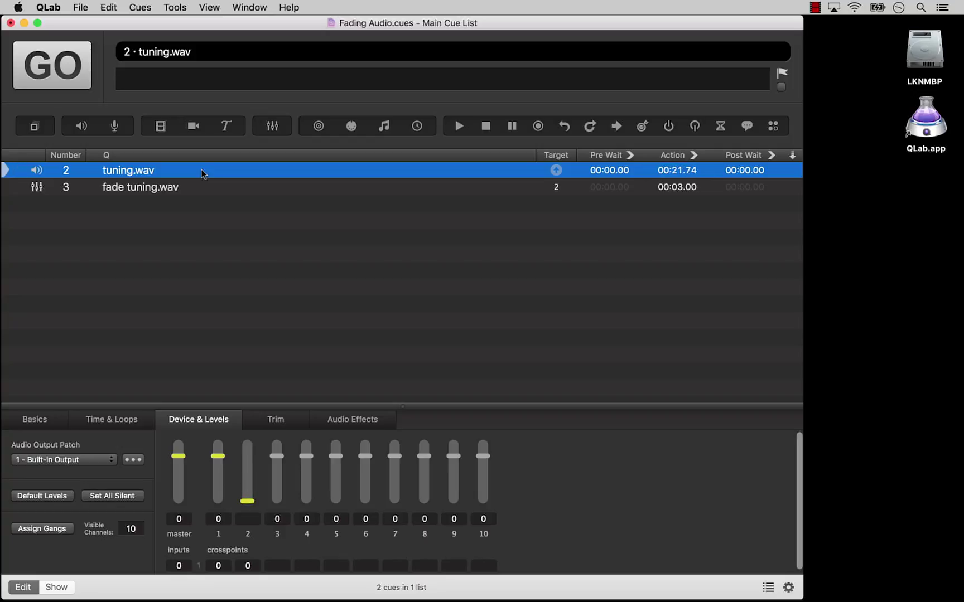
left_click(197, 188)
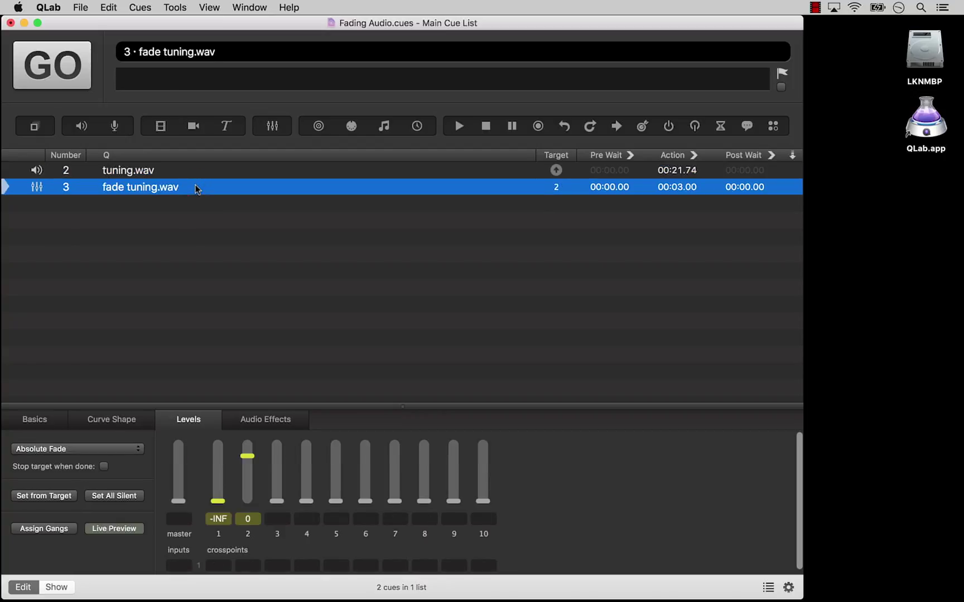
left_click(199, 171)
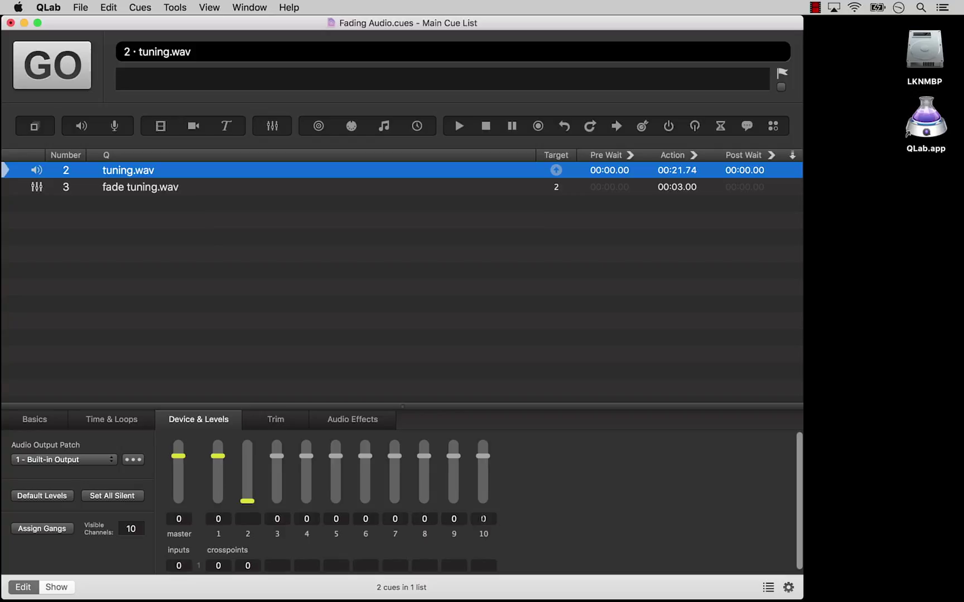
Duplicate the fade cue and make the copy raise channel 1 and silence channel 2
left_click(233, 190)
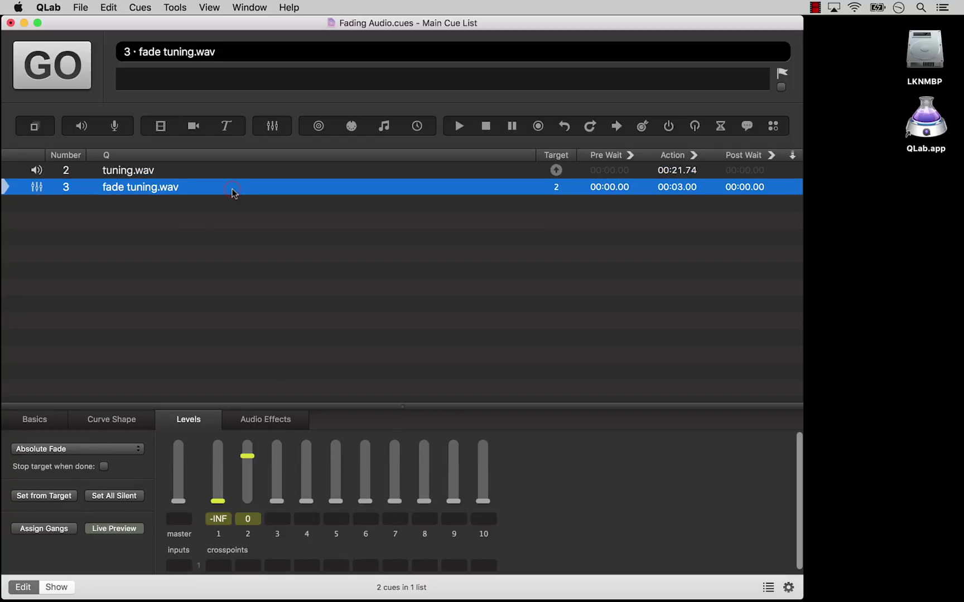
key("super+d")
key("super+d")
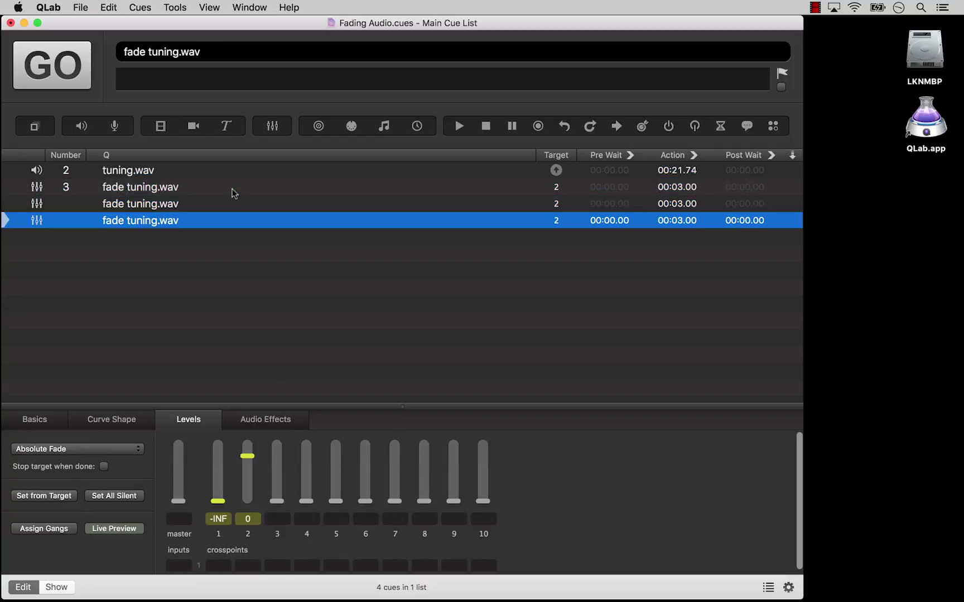
left_click(233, 190)
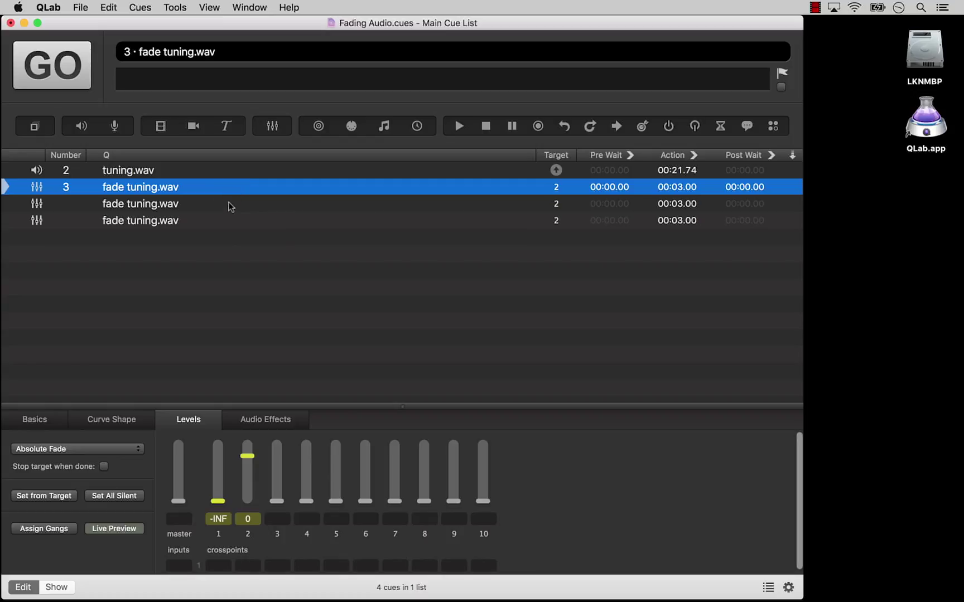
left_click(228, 207)
left_click(218, 456)
left_click(247, 501)
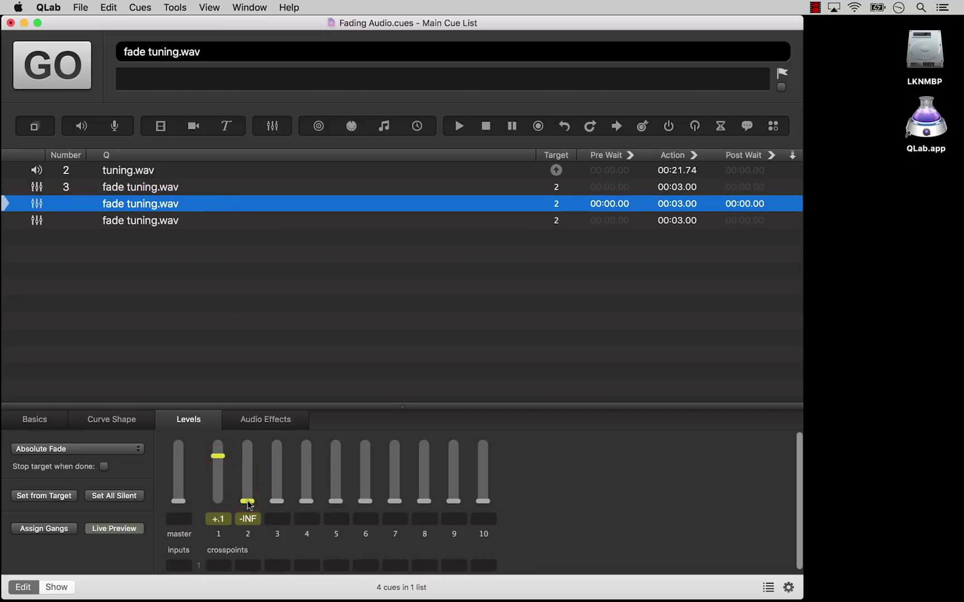
Make the last fade copy silence channels 3, 4 and 5, leaving channel 2 unchanged
left_click(162, 224)
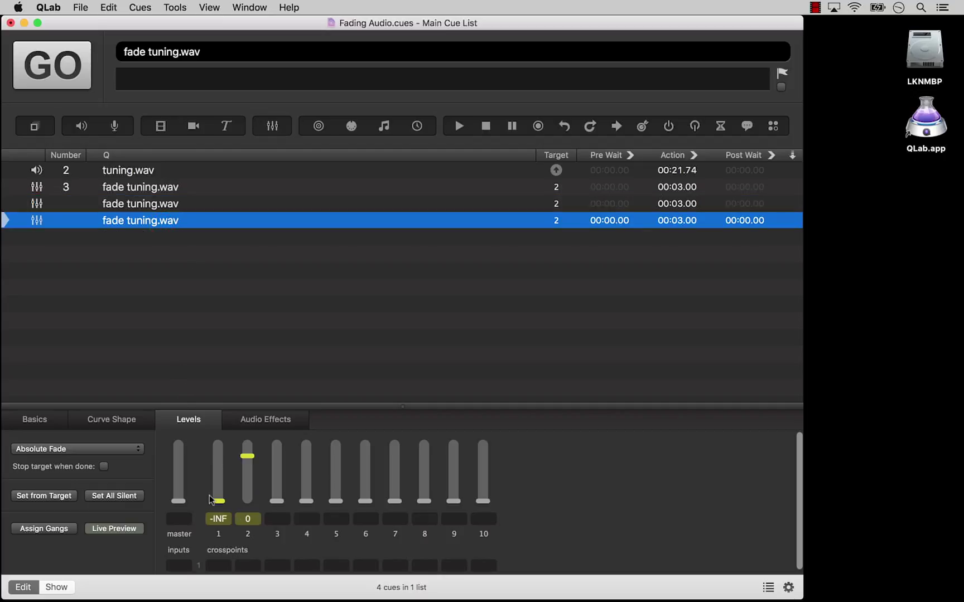
left_click(277, 501)
left_click(247, 456)
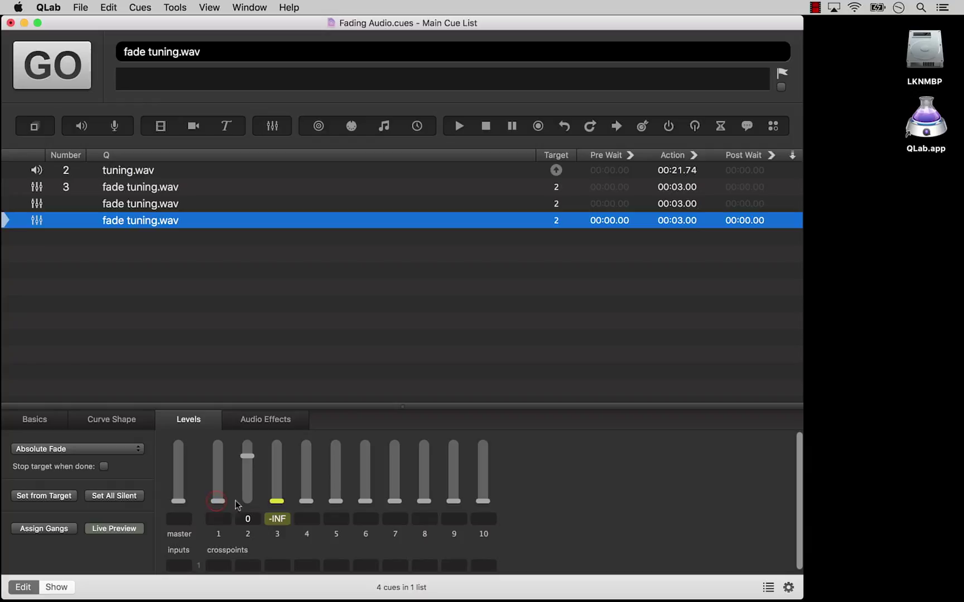
left_click(306, 502)
left_click(335, 501)
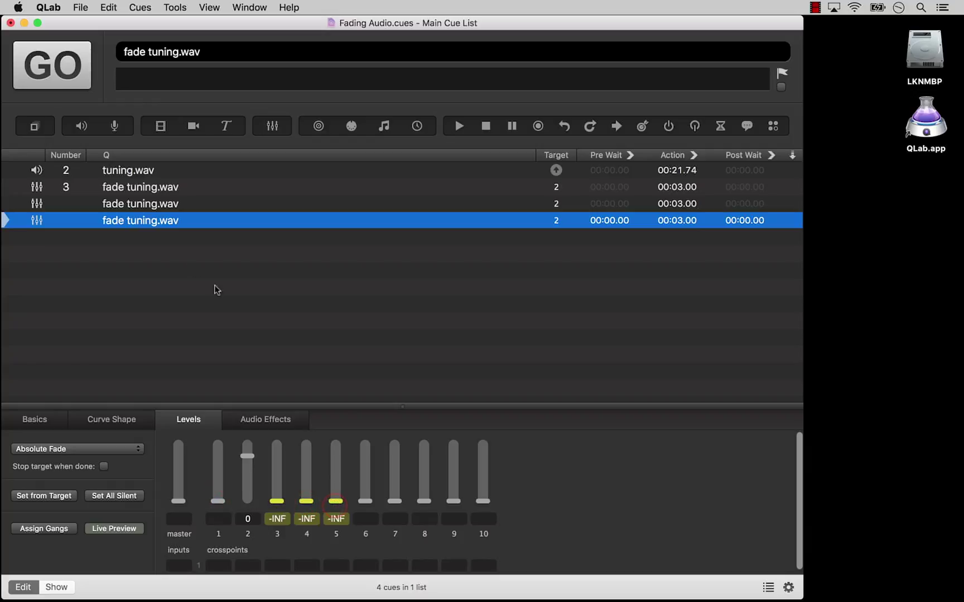
Duplicate that fade and switch its targeted channels from 3–5 to 6–10
key("super+d")
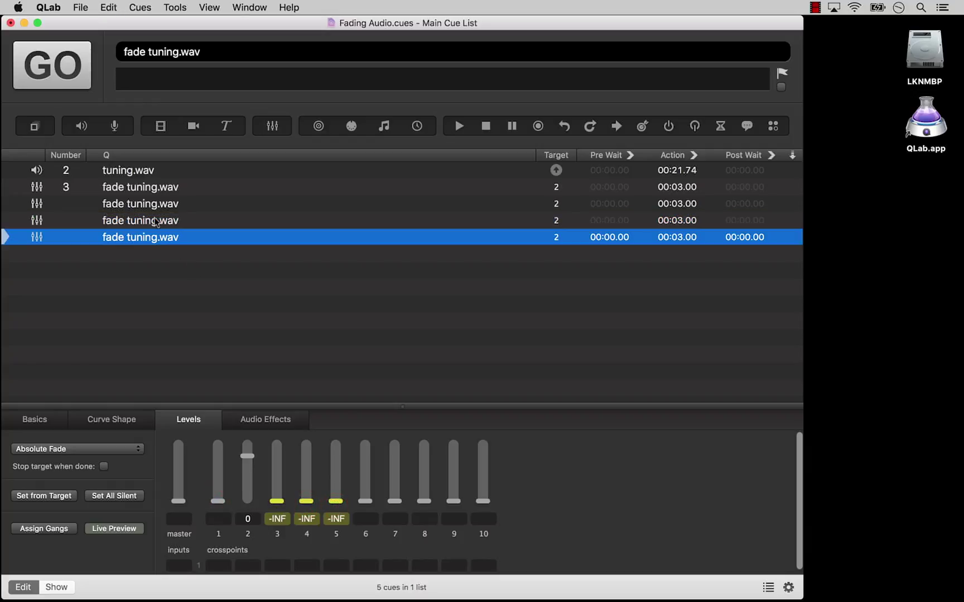
left_click(277, 502)
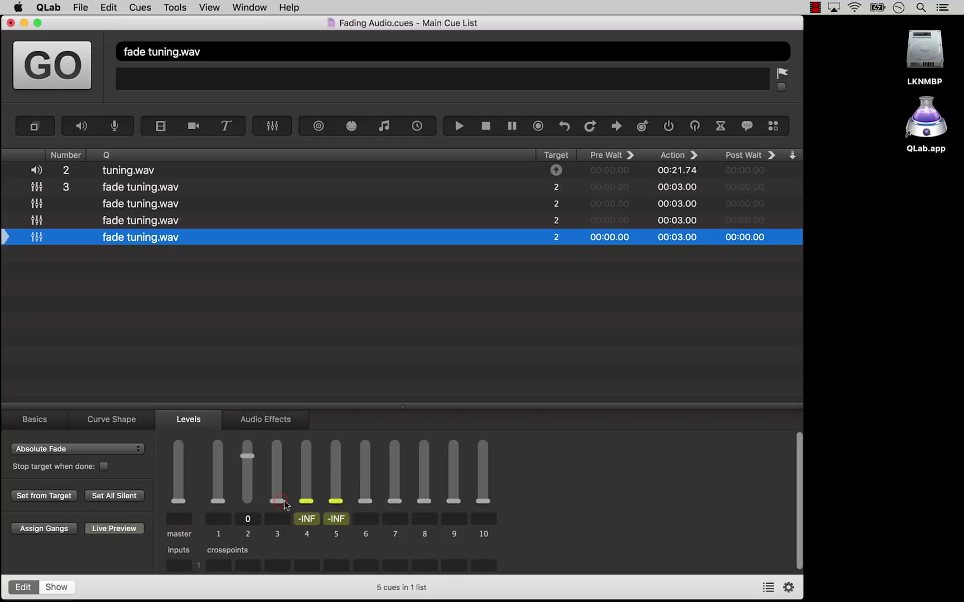
left_click(307, 502)
left_click(335, 502)
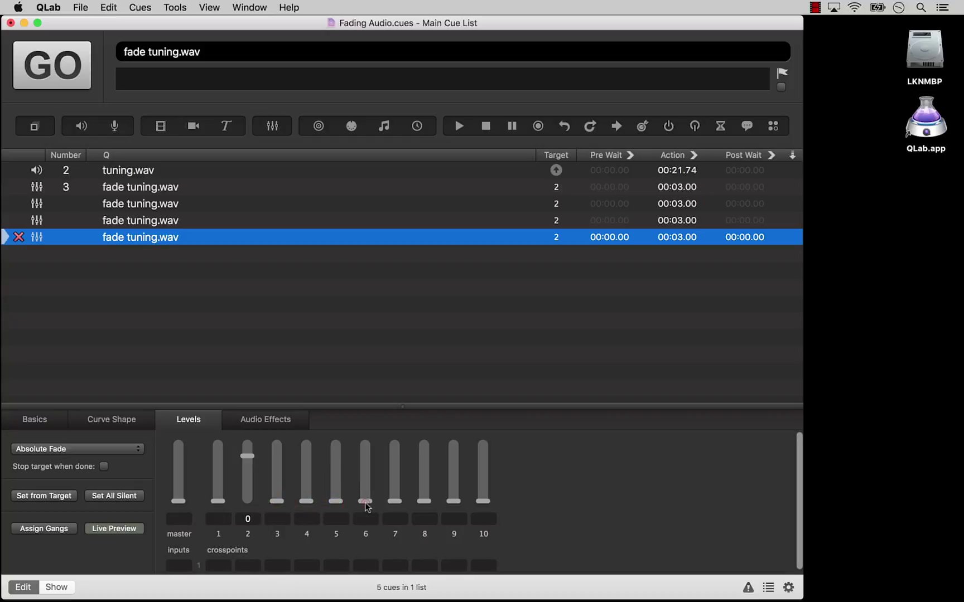
left_click(365, 502)
left_click(395, 501)
left_click(424, 501)
left_click(454, 502)
left_click(482, 502)
Set channels 6–10 to -7.4, -15.2, -13.8, -7.9 and -7.4
left_click(365, 468)
left_click(395, 477)
left_click(424, 475)
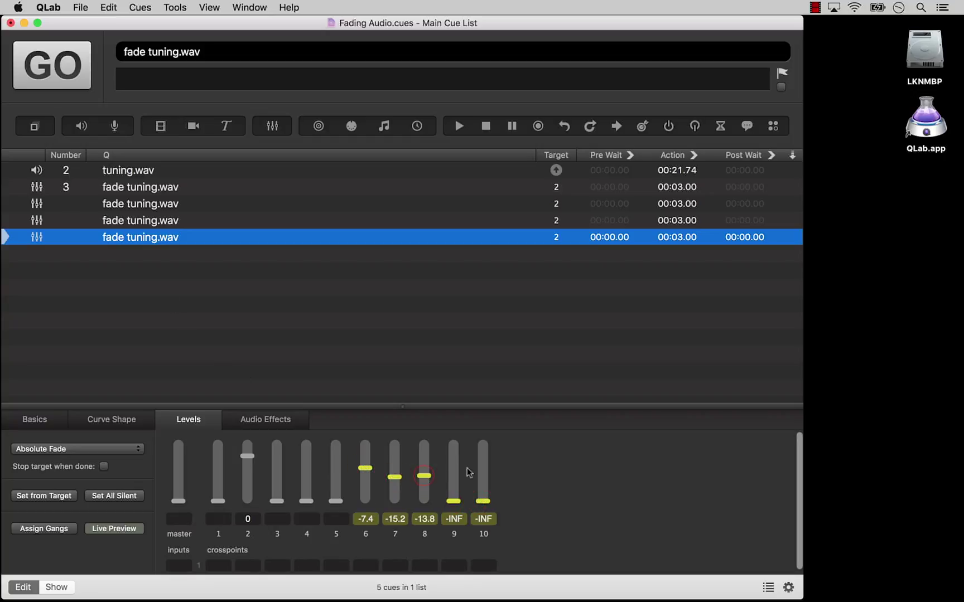
left_click(483, 468)
left_click(454, 469)
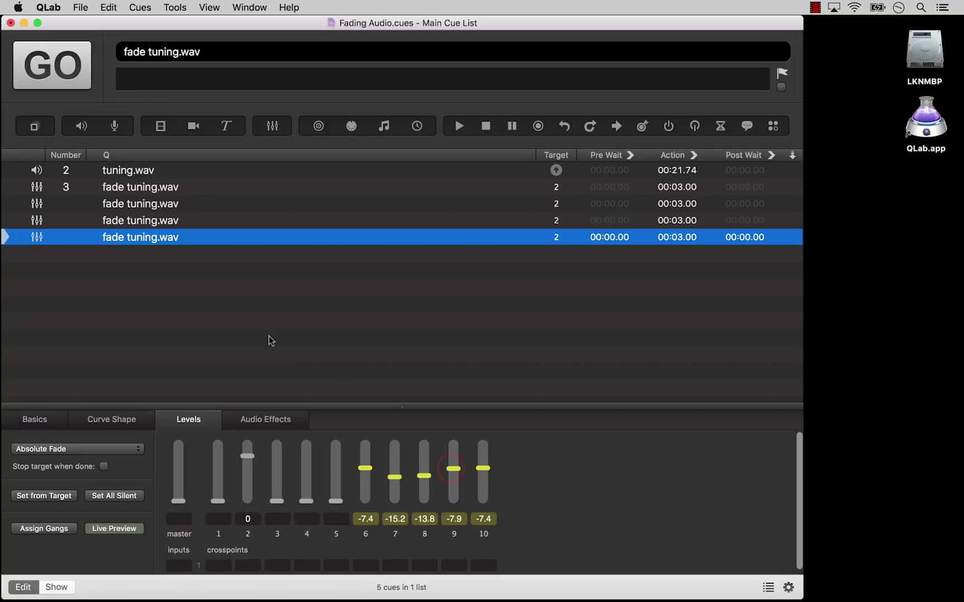
Review the levels of each fade copy, fade cue 3 and tuning.wav
left_click(189, 223)
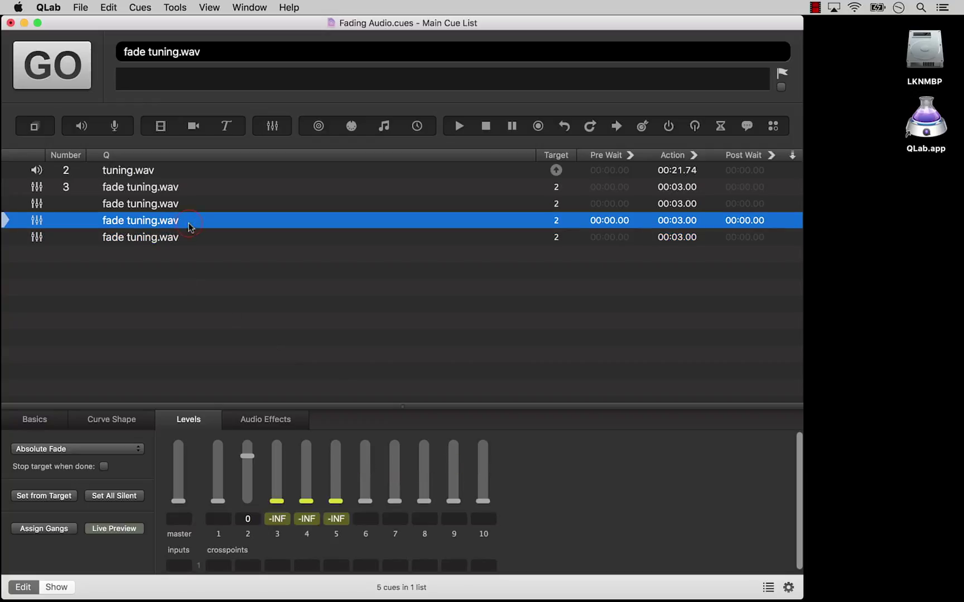
left_click(183, 205)
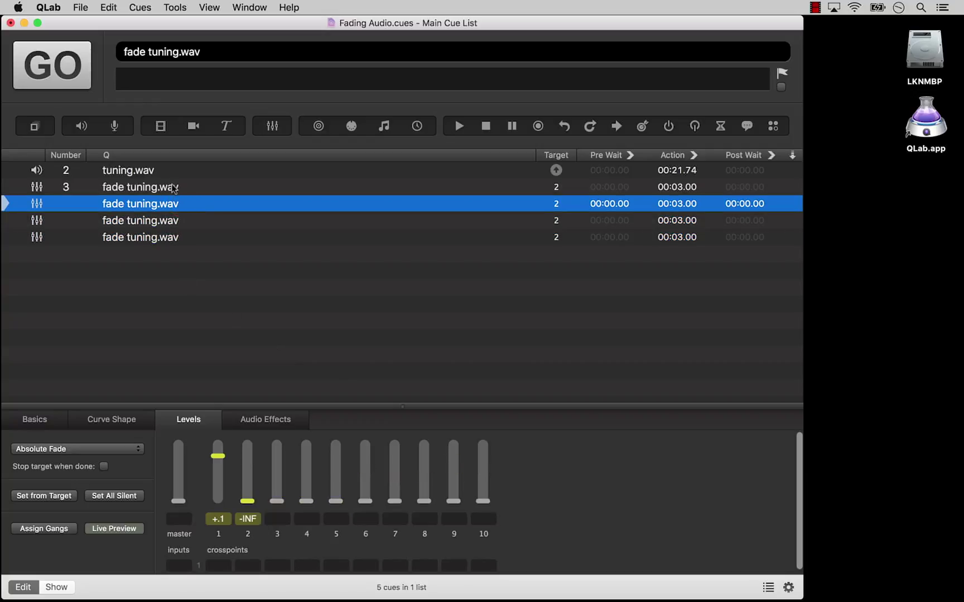
left_click(173, 188)
left_click(166, 171)
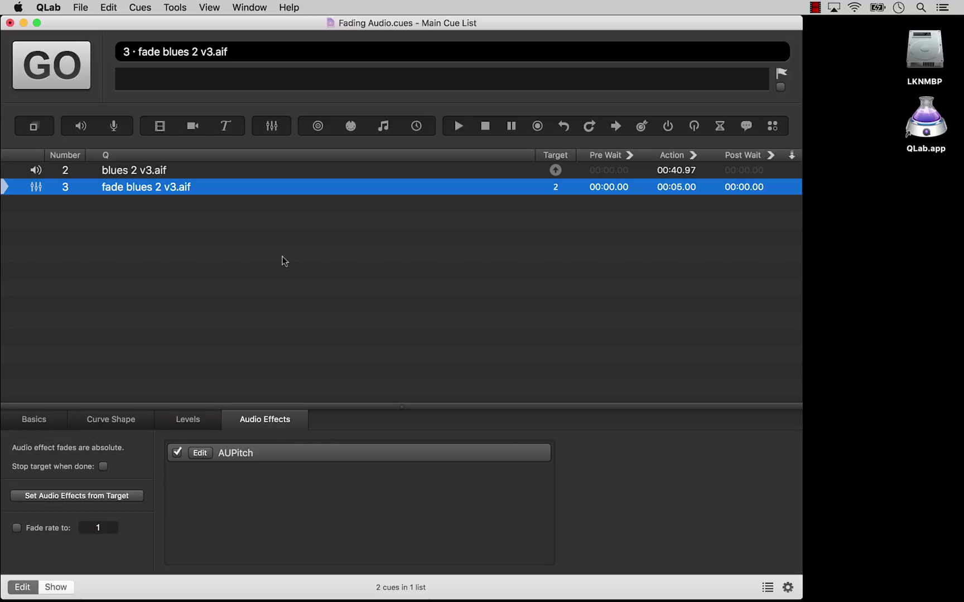
Start playing blues 2 v3.aif from audio cue 2
left_click(178, 8)
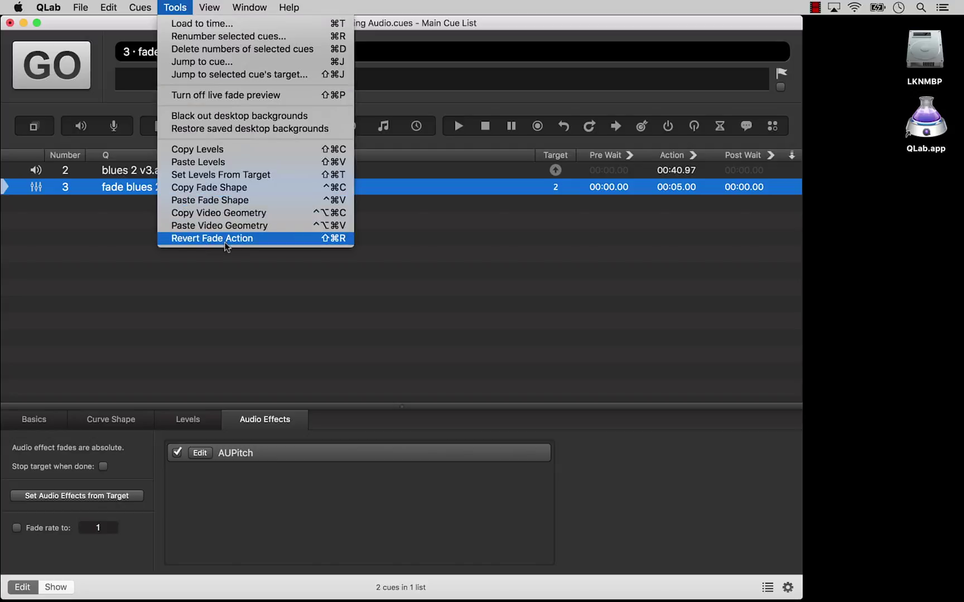
left_click(226, 265)
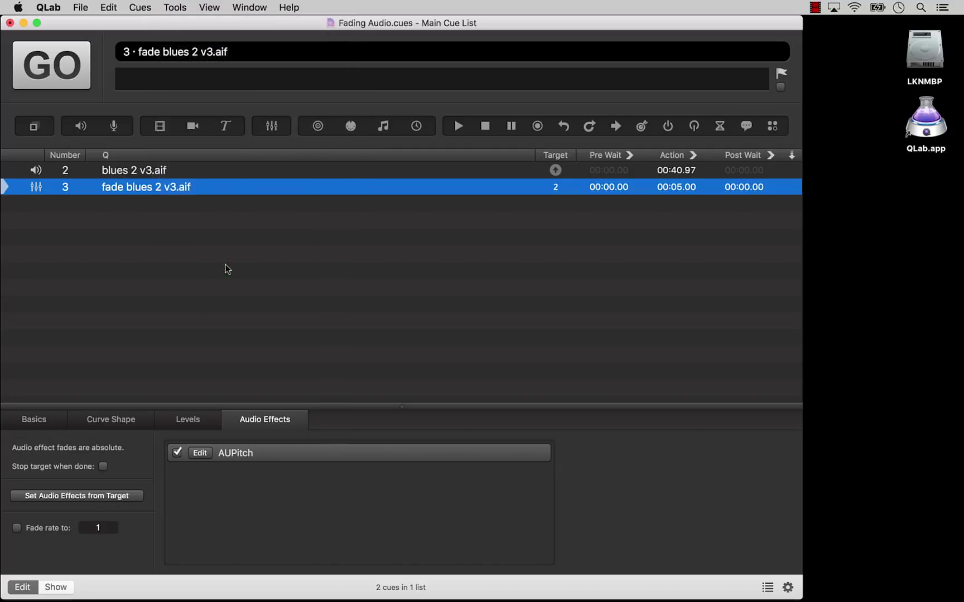
left_click(216, 172)
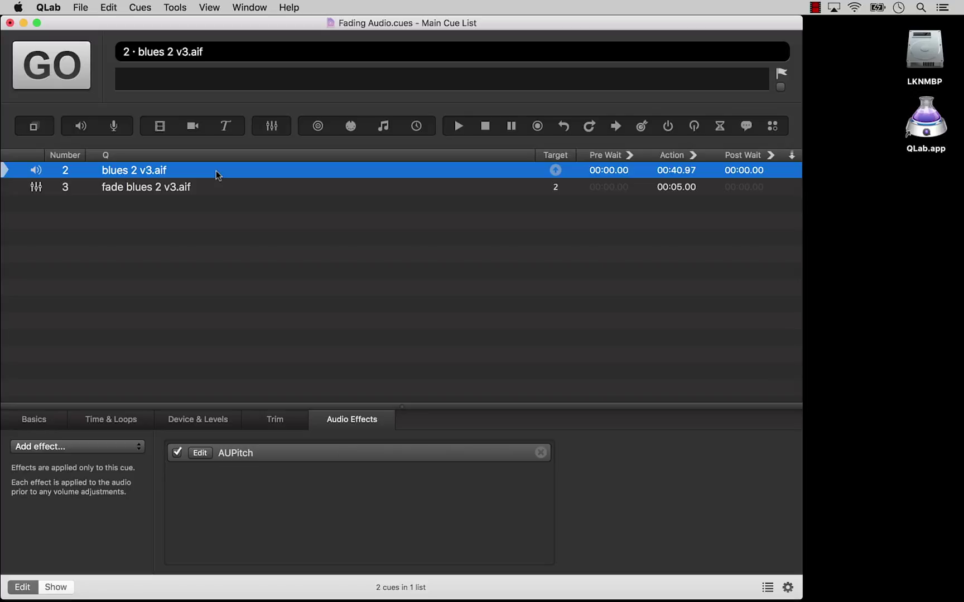
key("space")
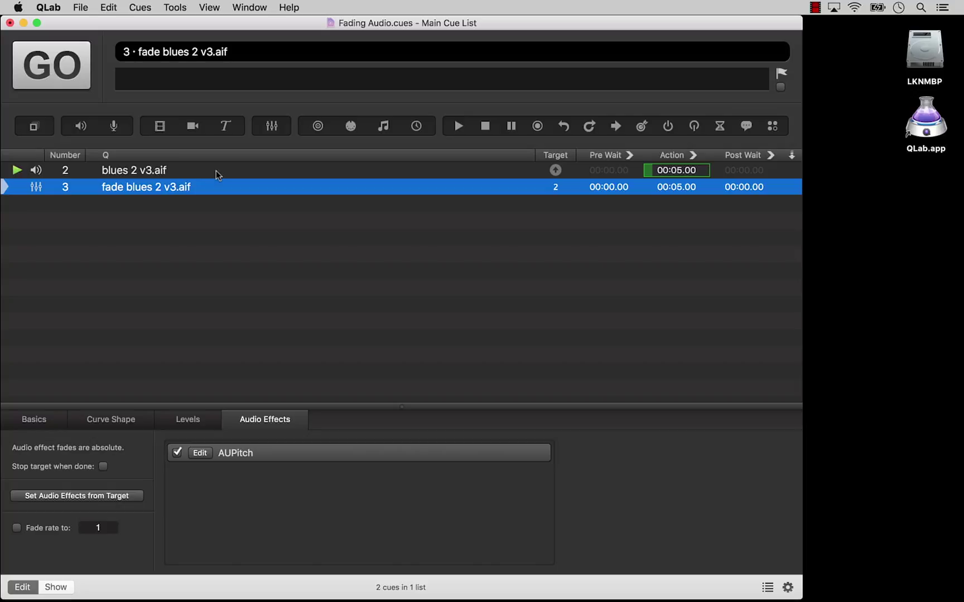
Run the pitch fade, then apply Tools > Revert Fade Action while the track plays
key("space")
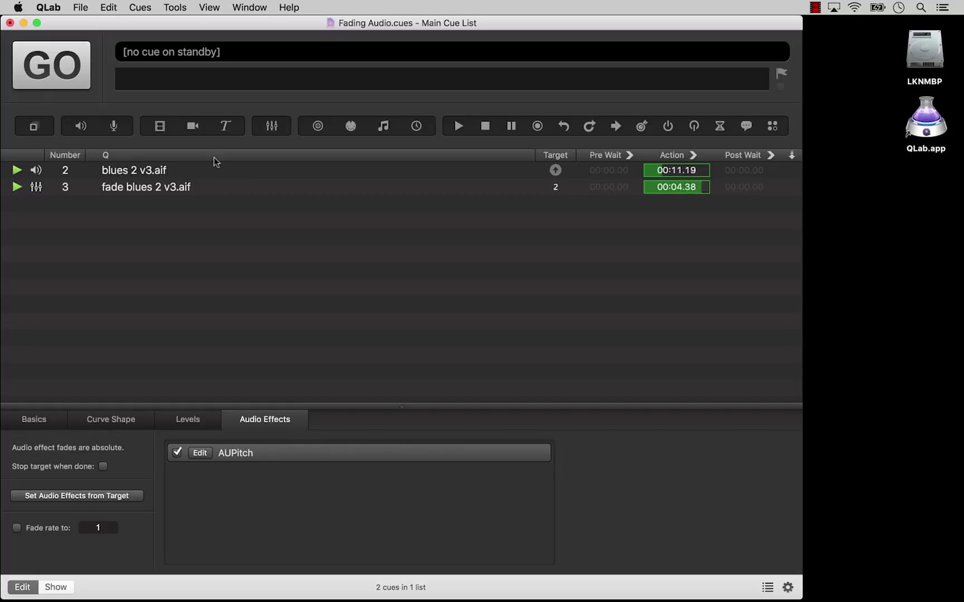
left_click(176, 7)
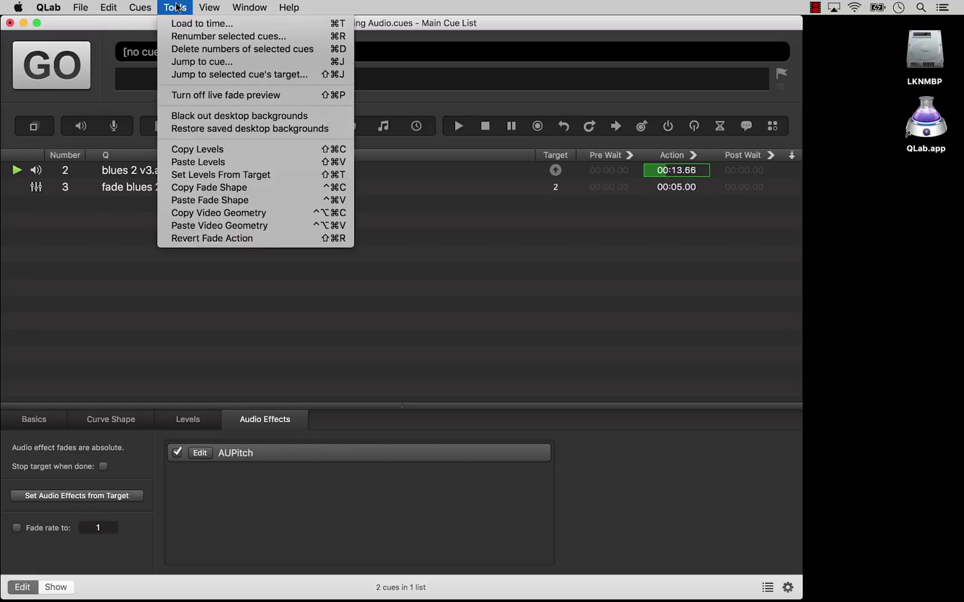
left_click(233, 238)
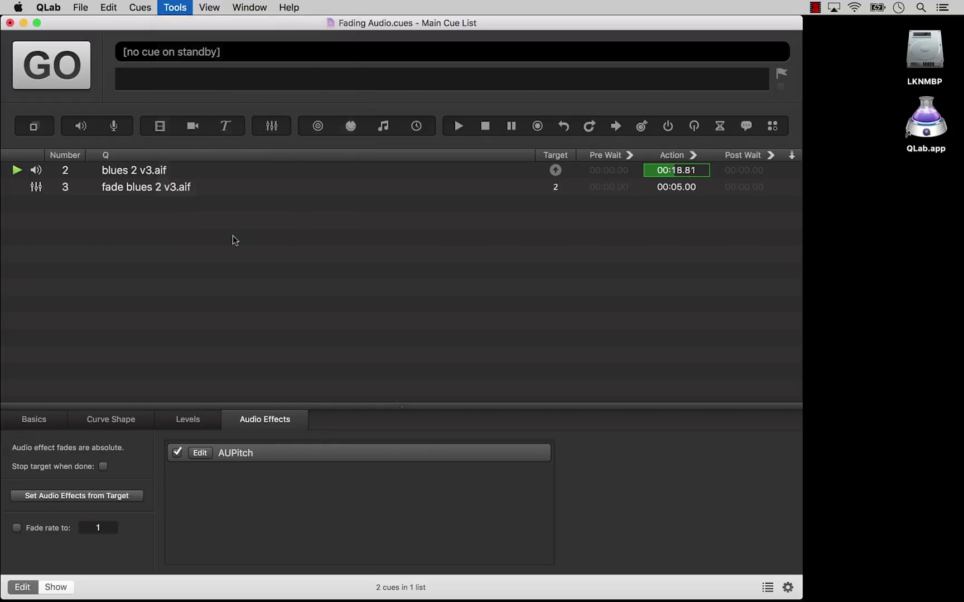